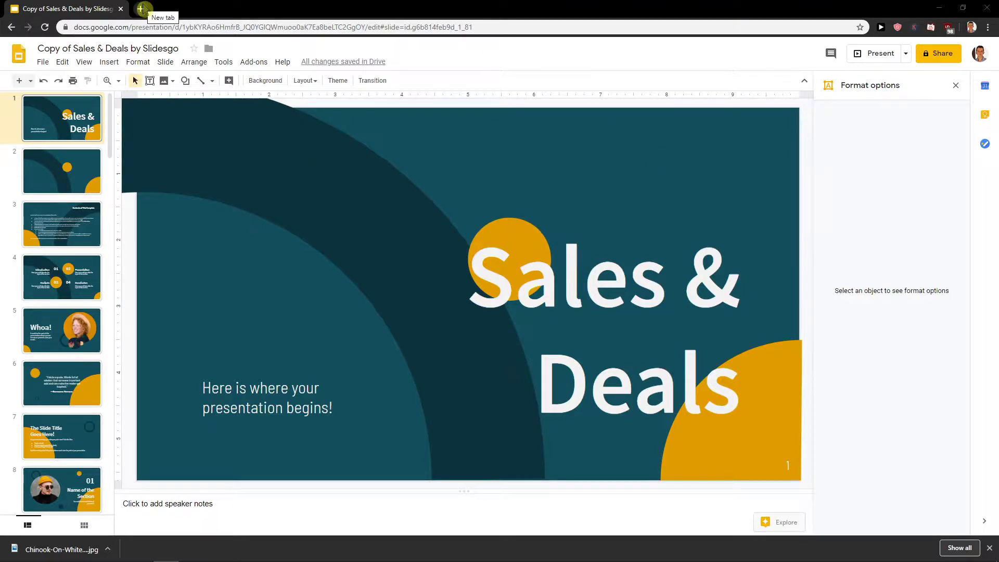
# - Open a new tab and view the downloaded Chinook-On-White-03.jpg dog photo in Windows Photos
pyautogui.click(141, 8)
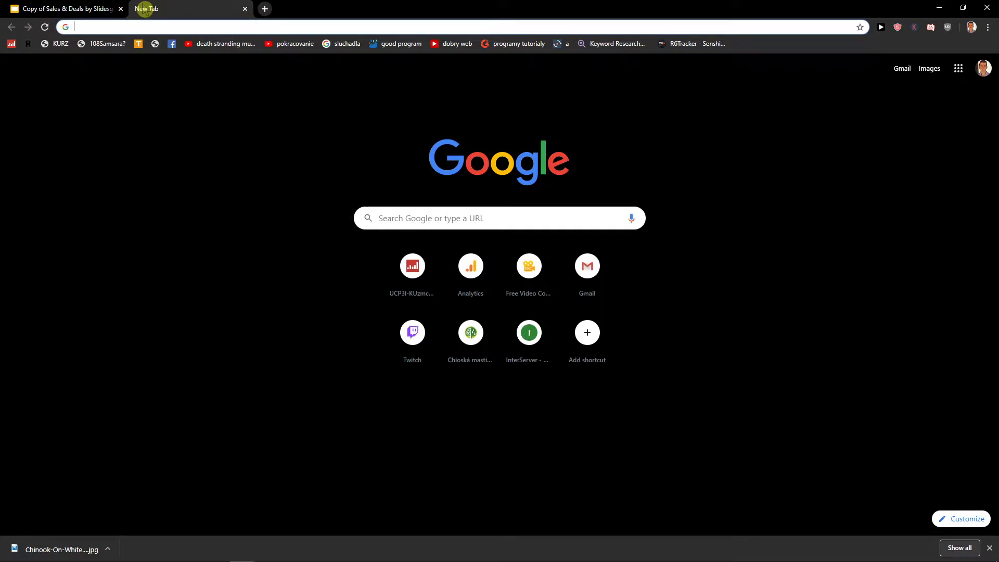
pyautogui.click(91, 550)
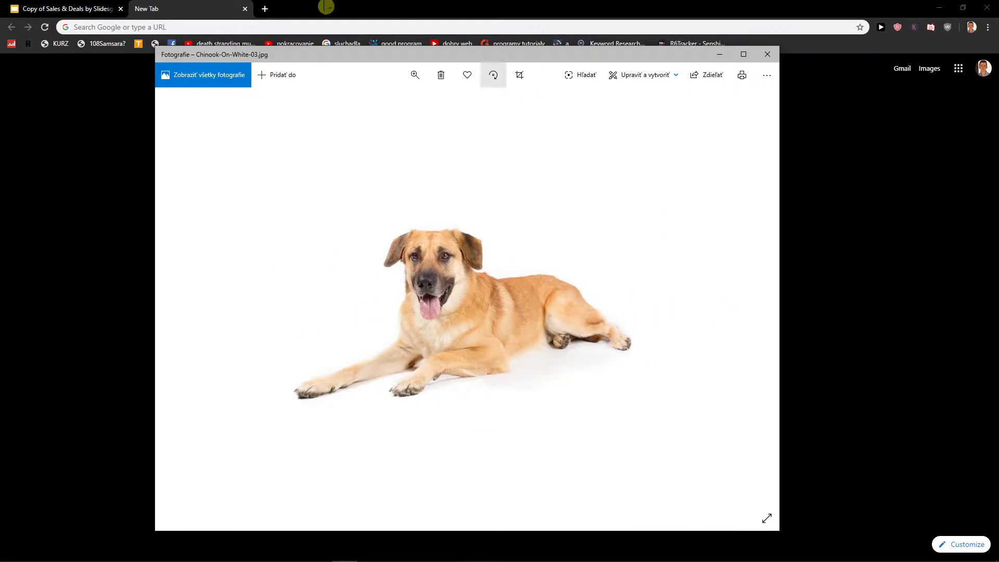
# - Load the Photopea website in the empty browser tab
pyautogui.click(196, 27)
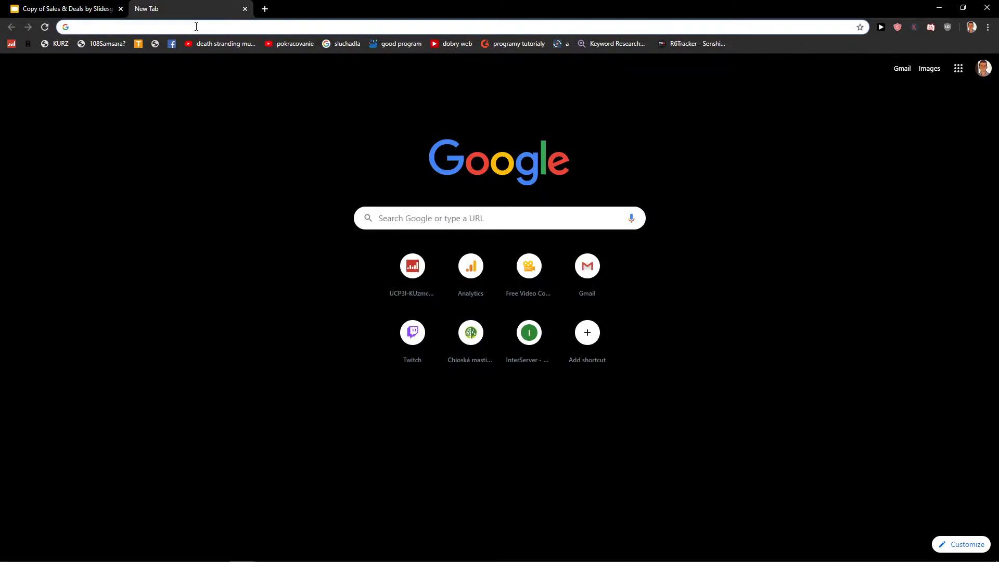
pyautogui.write('pho')
pyautogui.press('Return')
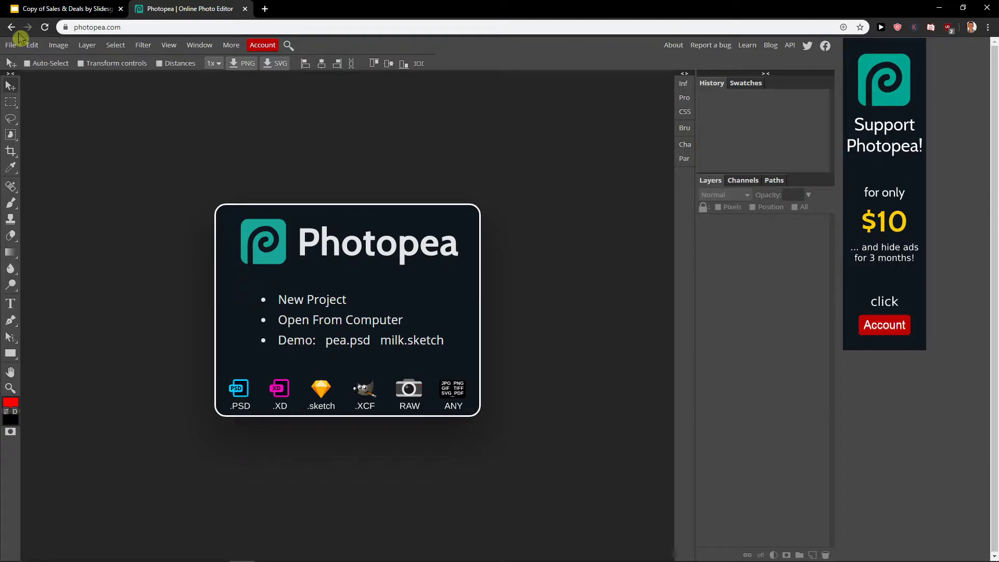
# - Open the Chinook-On-White-03 dog photo from the computer in Photopea
pyautogui.click(12, 46)
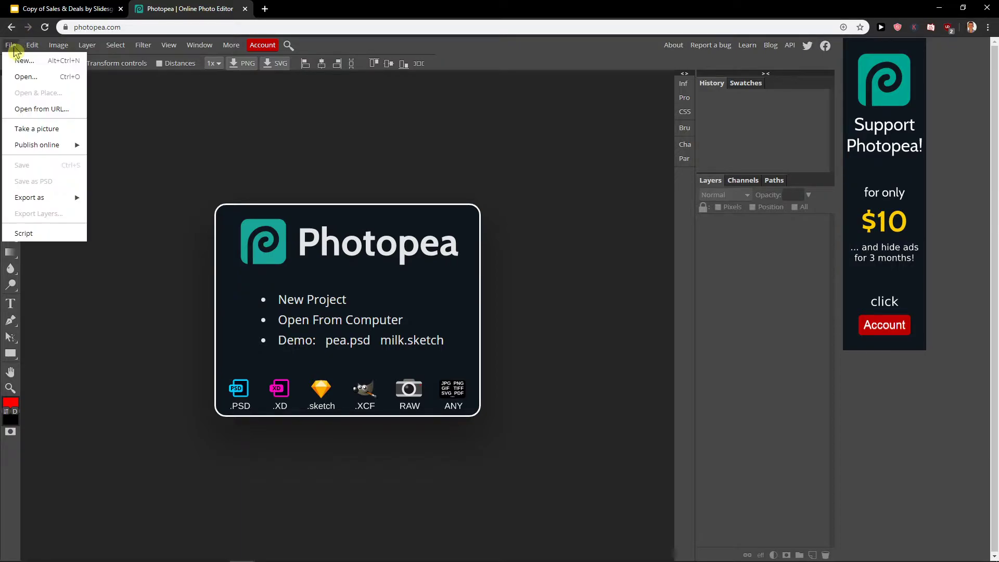
pyautogui.click(25, 77)
pyautogui.scroll(-2, 445, 181)
pyautogui.scroll(-5, 444, 181)
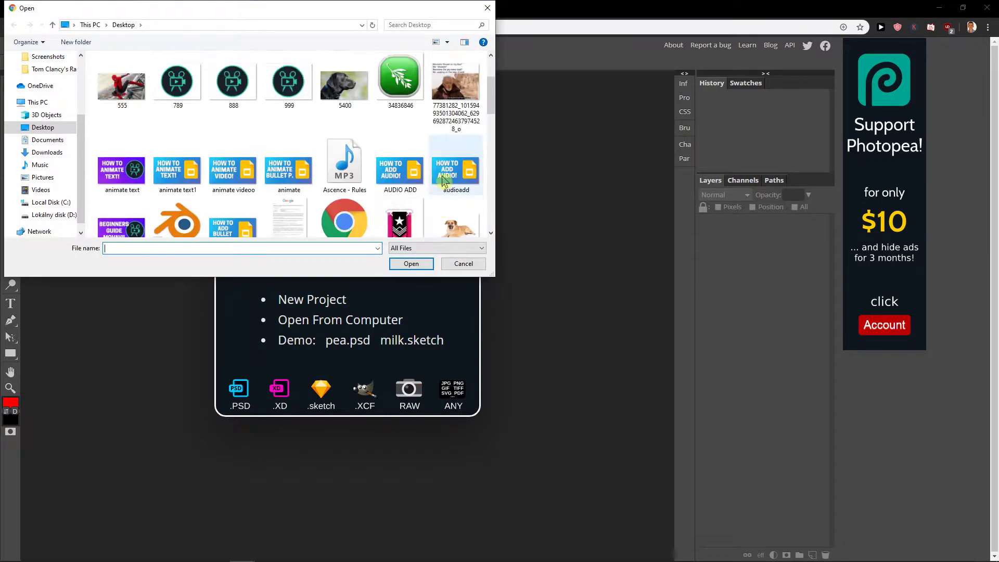
pyautogui.doubleClick(464, 154)
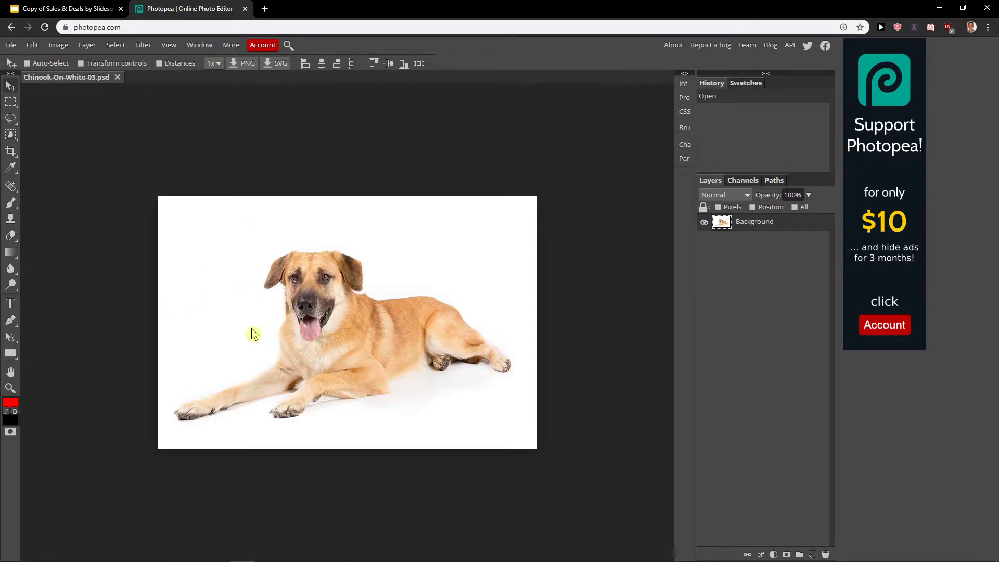
# - Pick the Quick Selection tool and select the dog in one click
pyautogui.click(10, 136)
pyautogui.click(57, 151)
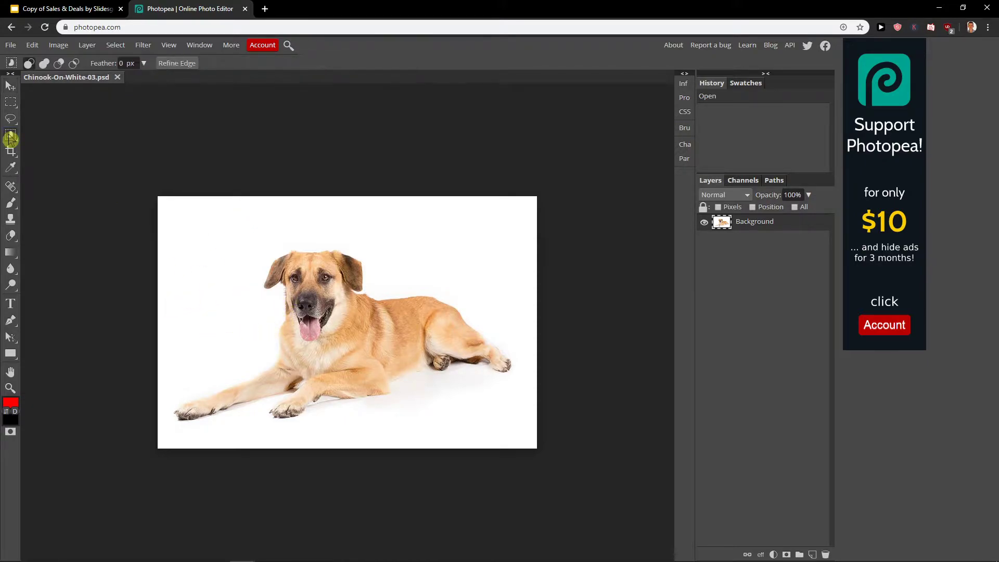
pyautogui.click(11, 119)
pyautogui.click(11, 135)
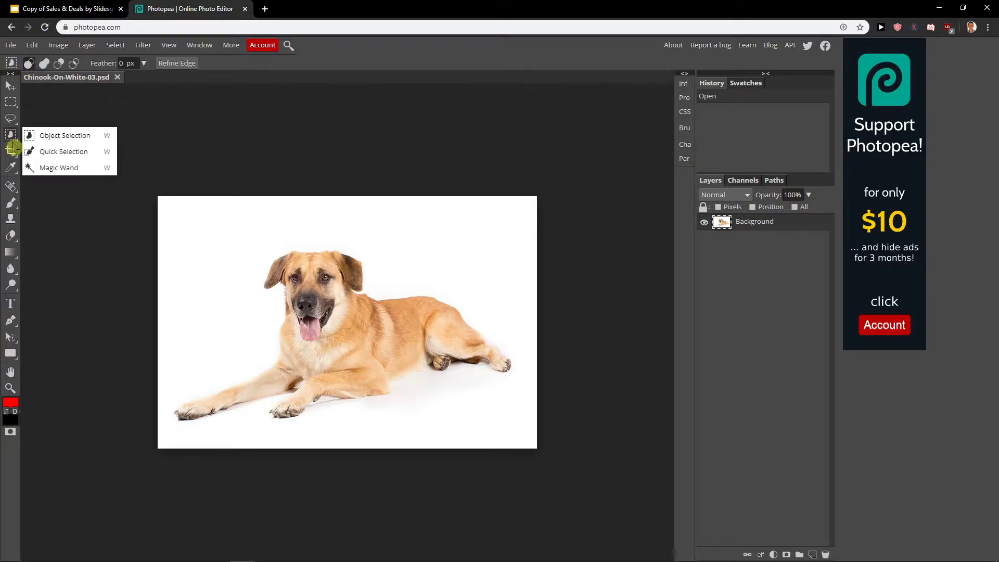
pyautogui.click(44, 151)
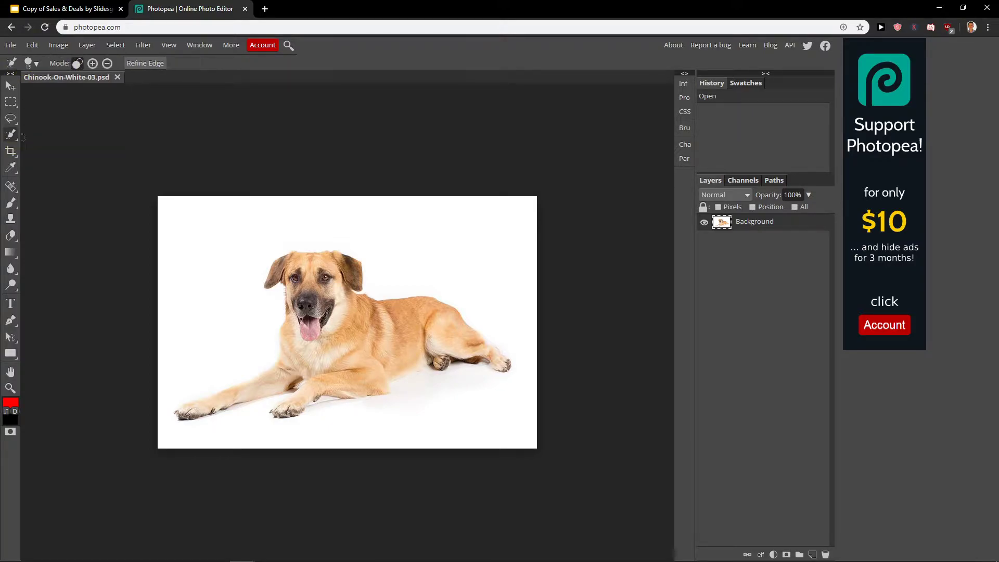
pyautogui.click(10, 135)
pyautogui.scroll(2, 280, 330)
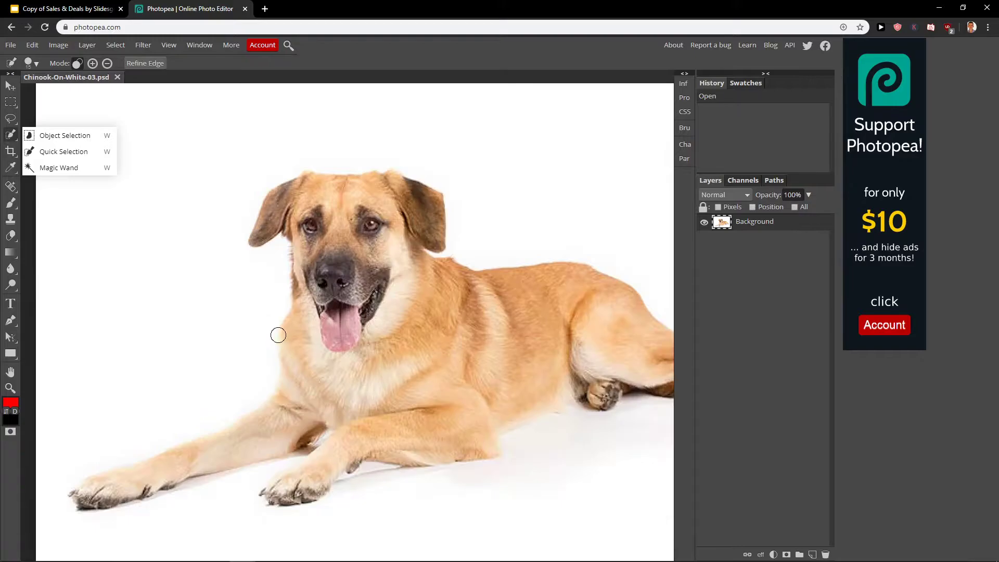
pyautogui.scroll(-2, 276, 334)
pyautogui.click(368, 327)
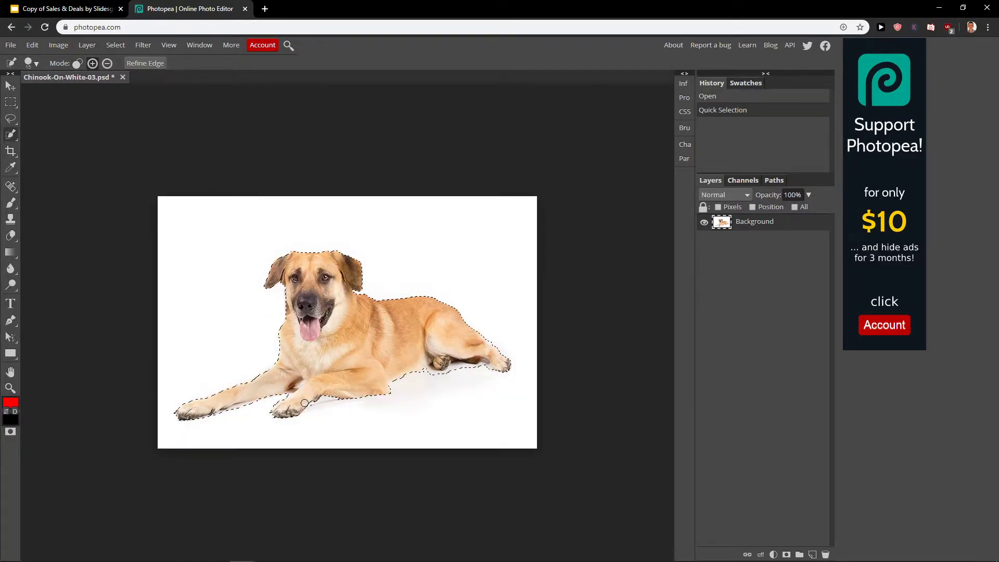
# - In subtract mode, remove the shadow and floor under the rear paw from the selection
pyautogui.scroll(2, 375, 371)
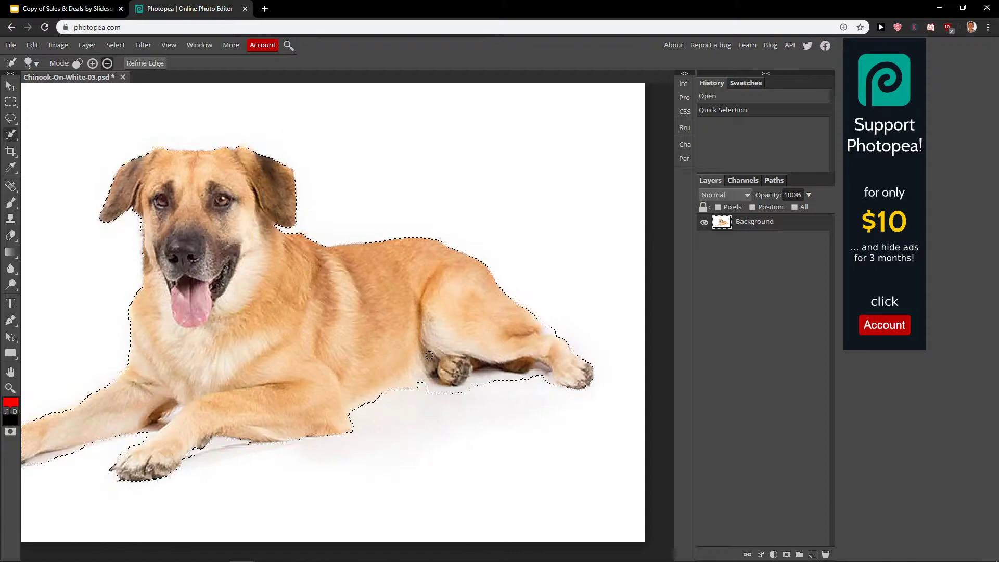
pyautogui.click(107, 63)
pyautogui.moveTo(469, 395)
pyautogui.mouseDown()
pyautogui.moveTo(443, 400)
pyautogui.moveTo(536, 384)
pyautogui.mouseUp()
pyautogui.click(494, 383)
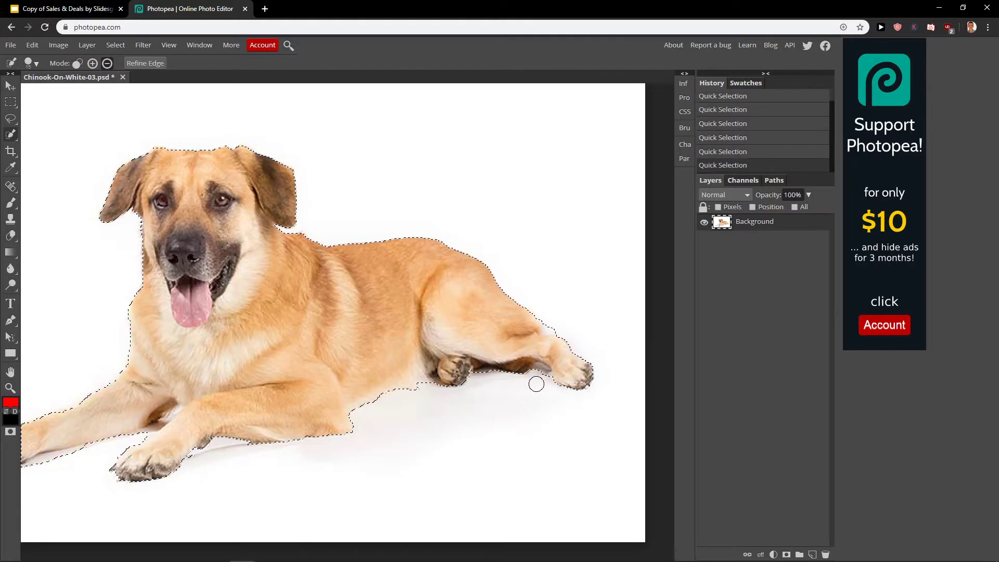
pyautogui.click(556, 325)
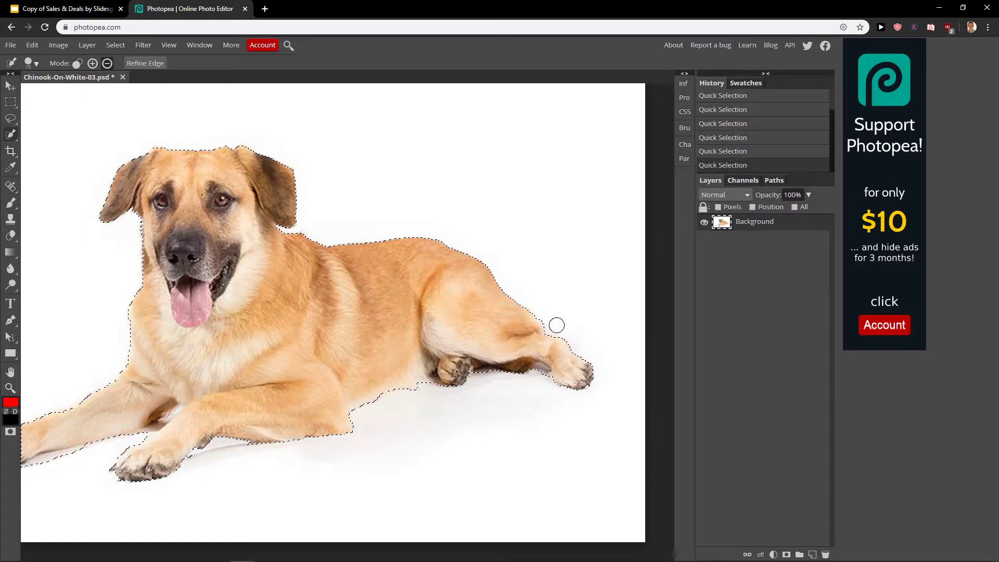
pyautogui.click(200, 461)
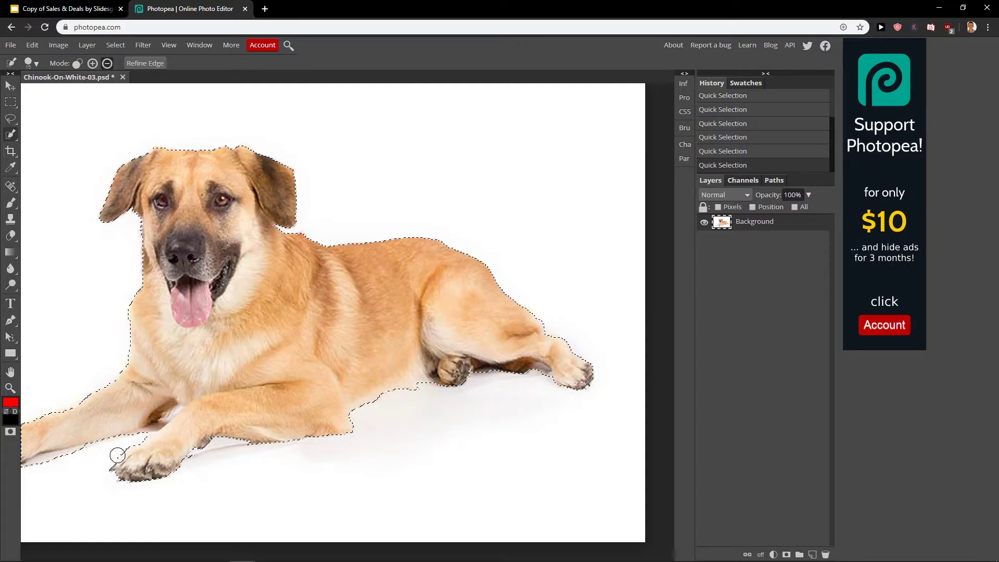
# - Trim the shadow under the front leg and paw from the selection
pyautogui.click(54, 462)
pyautogui.click(49, 464)
pyautogui.click(41, 466)
pyautogui.click(41, 465)
pyautogui.scroll(-2, 180, 285)
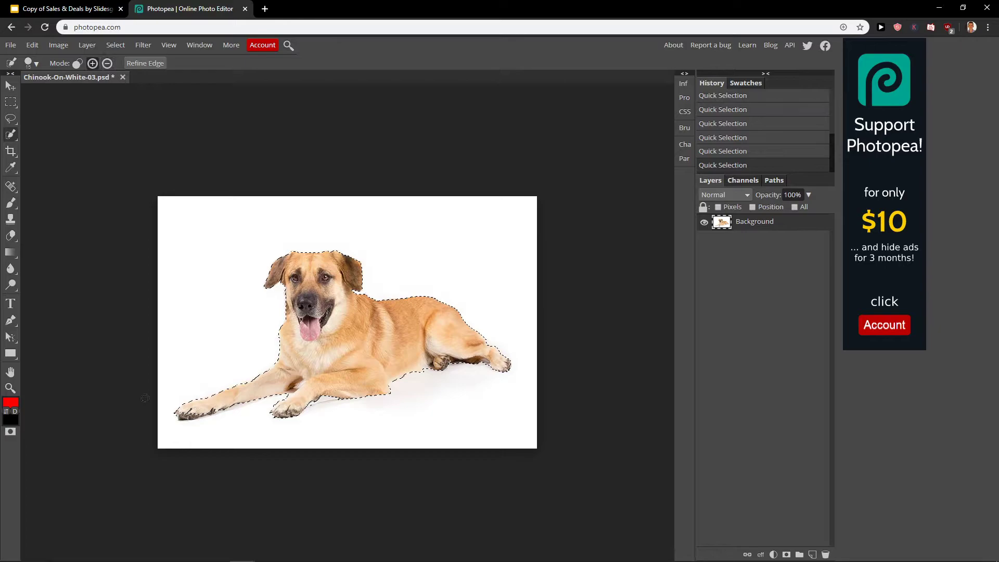
pyautogui.scroll(5, 247, 445)
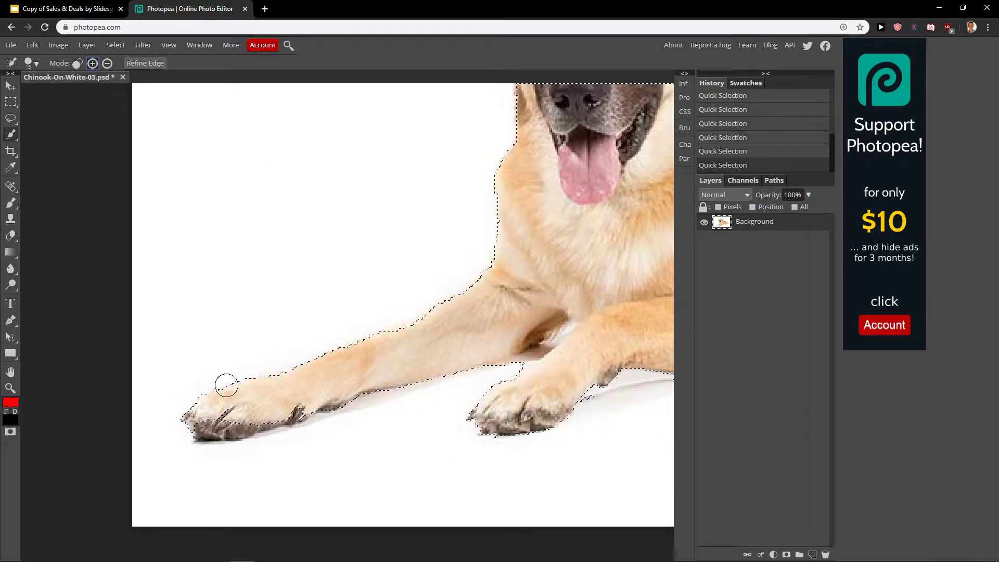
pyautogui.click(223, 425)
pyautogui.scroll(-2, 458, 323)
pyautogui.scroll(2, 468, 312)
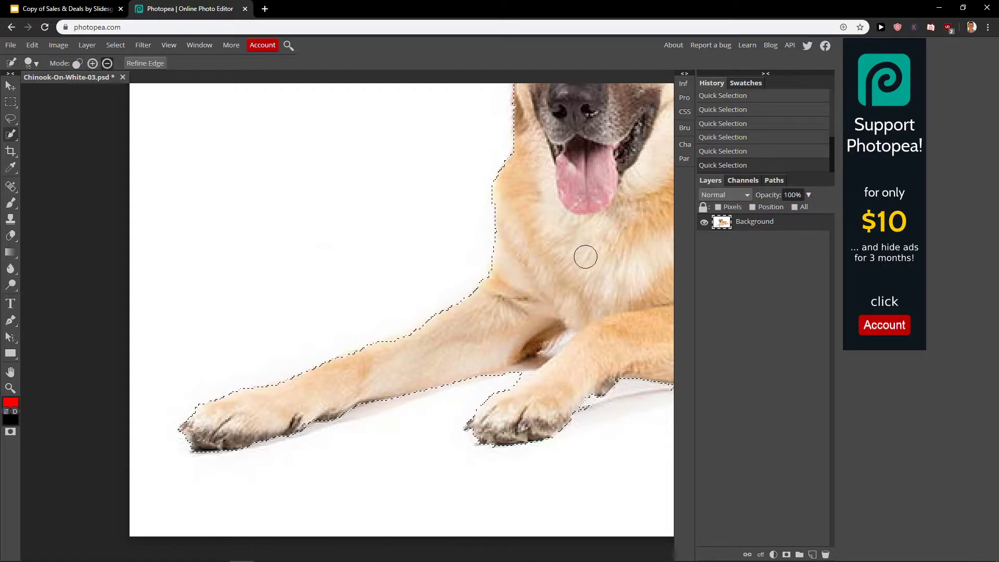
pyautogui.scroll(-3, 584, 255)
pyautogui.scroll(2, 372, 291)
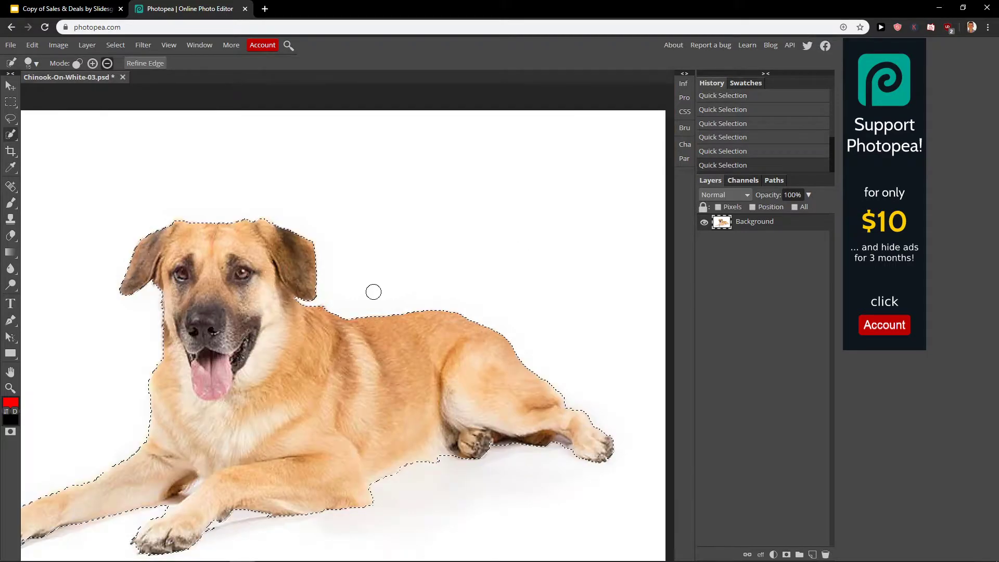
pyautogui.scroll(-2, 372, 292)
pyautogui.scroll(2, 344, 305)
pyautogui.scroll(2, 343, 306)
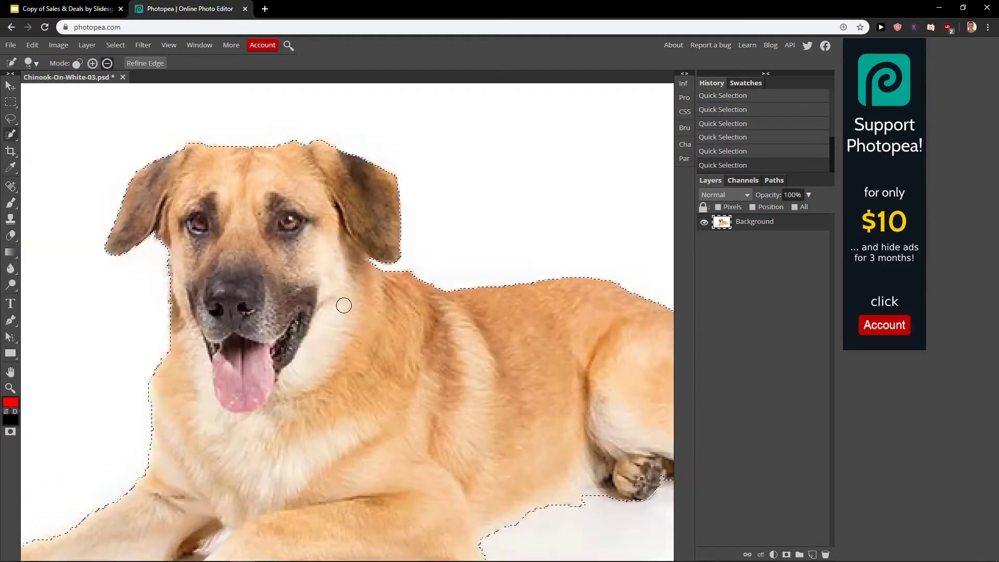
pyautogui.scroll(-4, 344, 305)
pyautogui.scroll(5, 344, 305)
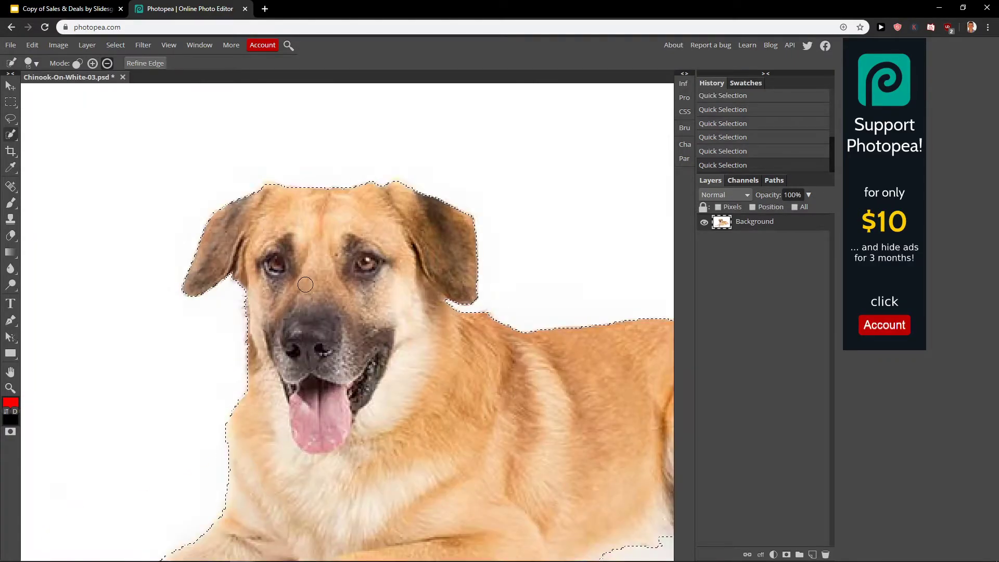
pyautogui.scroll(-5, 360, 289)
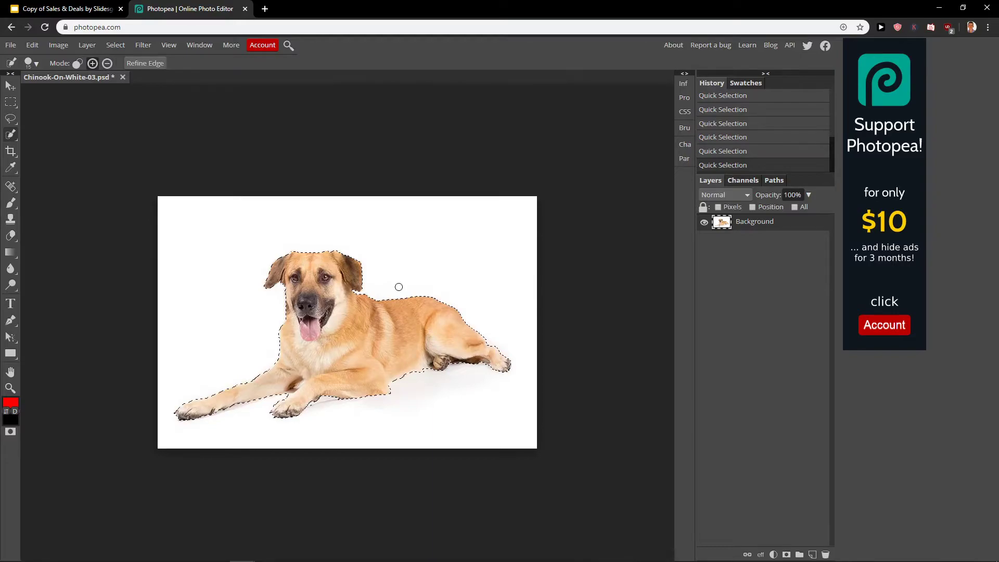
# - Invert the selection and delete the white background around the dog
pyautogui.rightClick(333, 304)
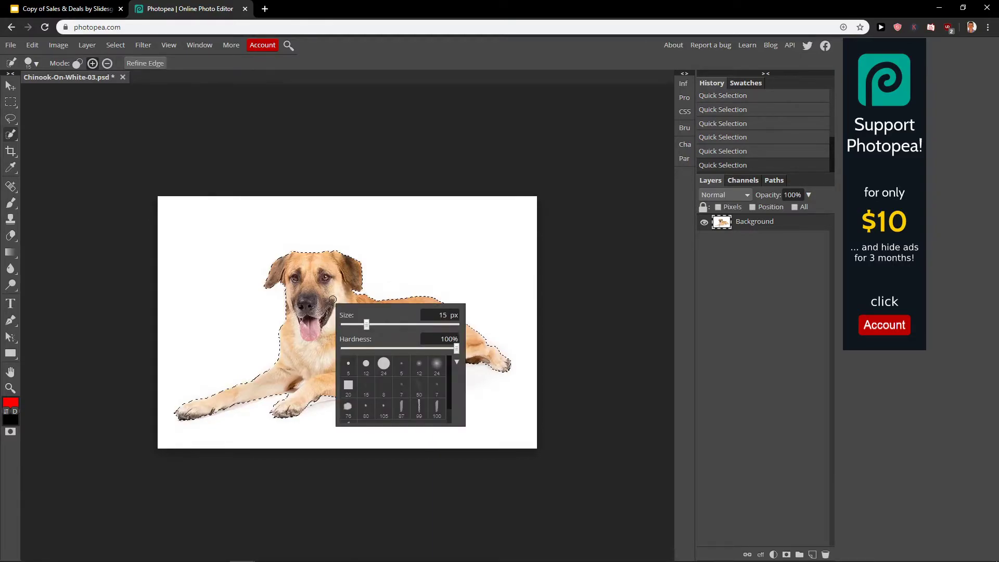
pyautogui.click(84, 46)
pyautogui.moveTo(112, 49)
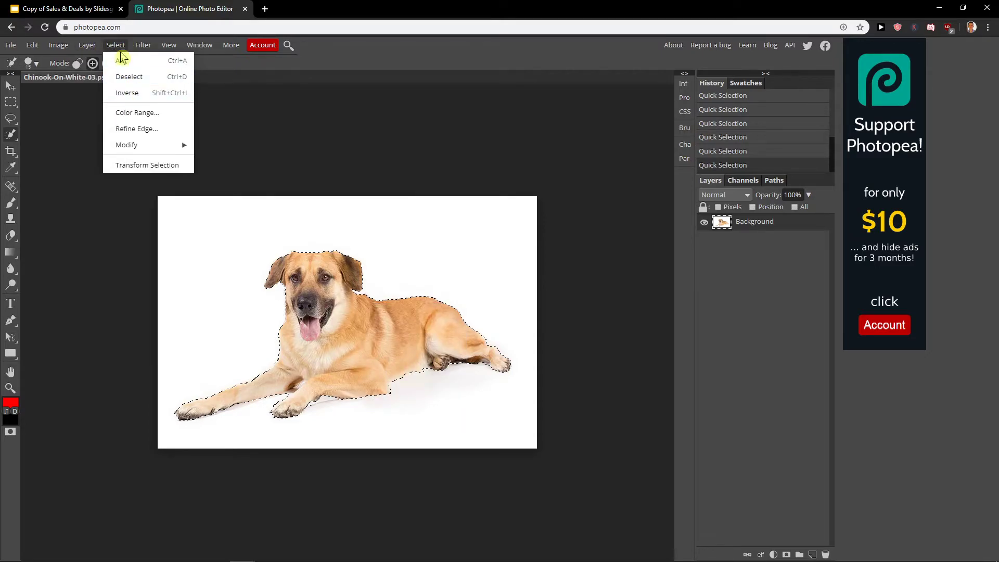
pyautogui.click(139, 93)
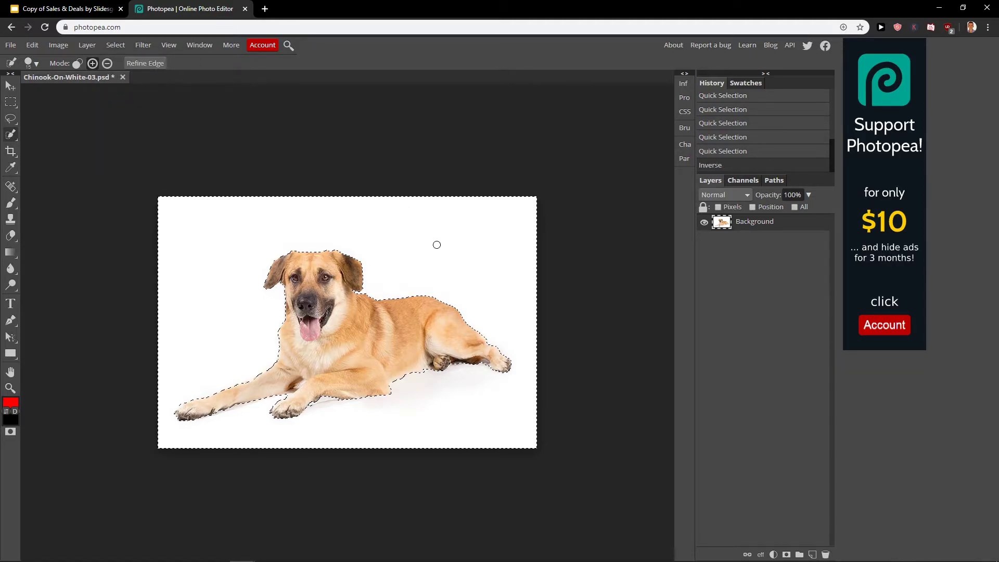
pyautogui.press('Delete')
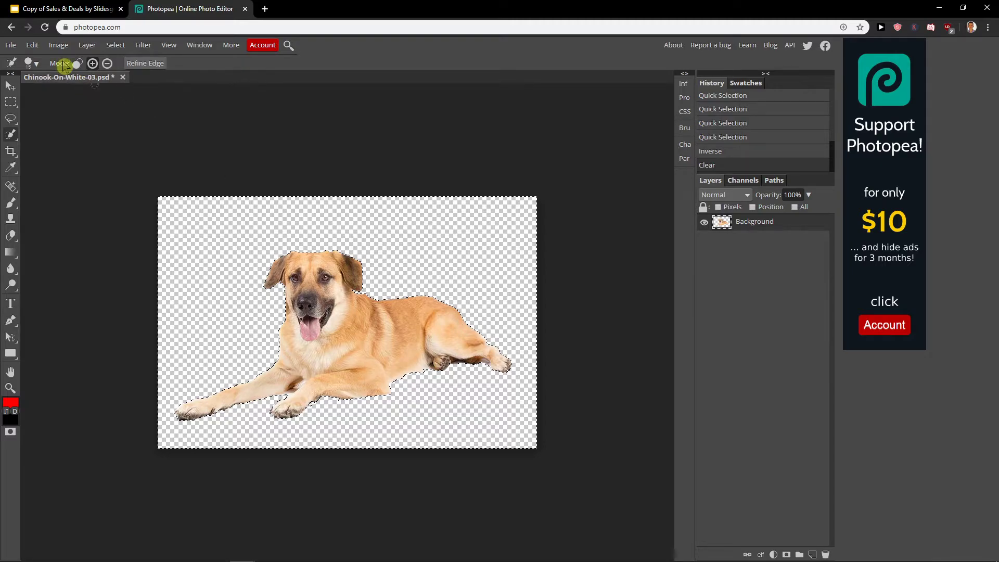
# - Export the transparent dog as a PNG and save Chinook-On-White-03.png to the computer
pyautogui.click(33, 46)
pyautogui.moveTo(15, 49)
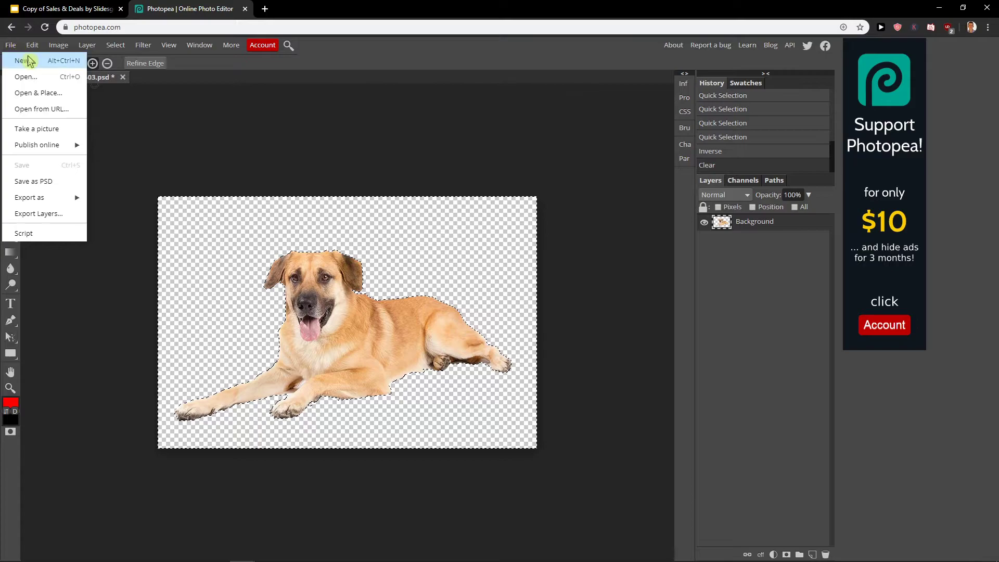
pyautogui.moveTo(61, 205)
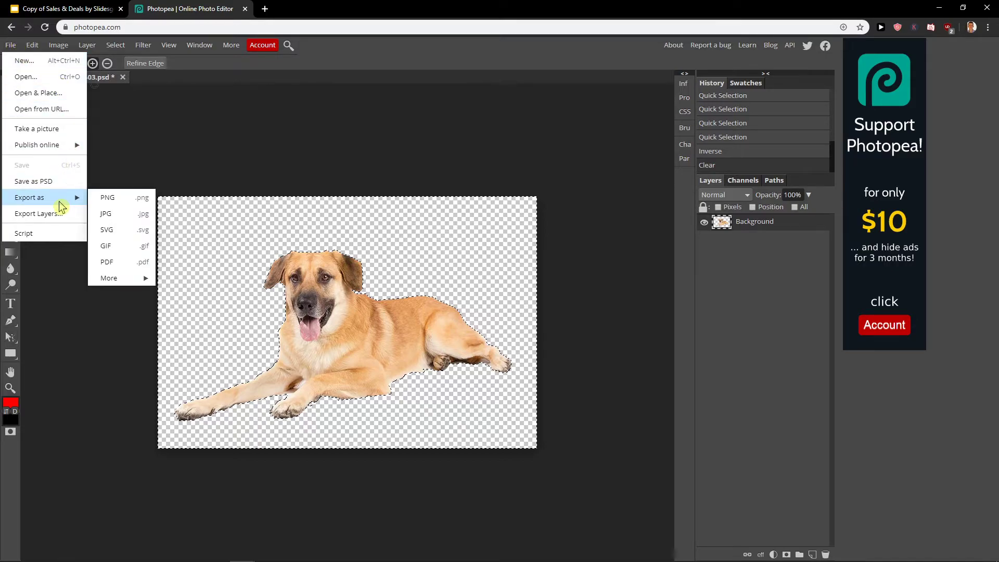
pyautogui.click(130, 200)
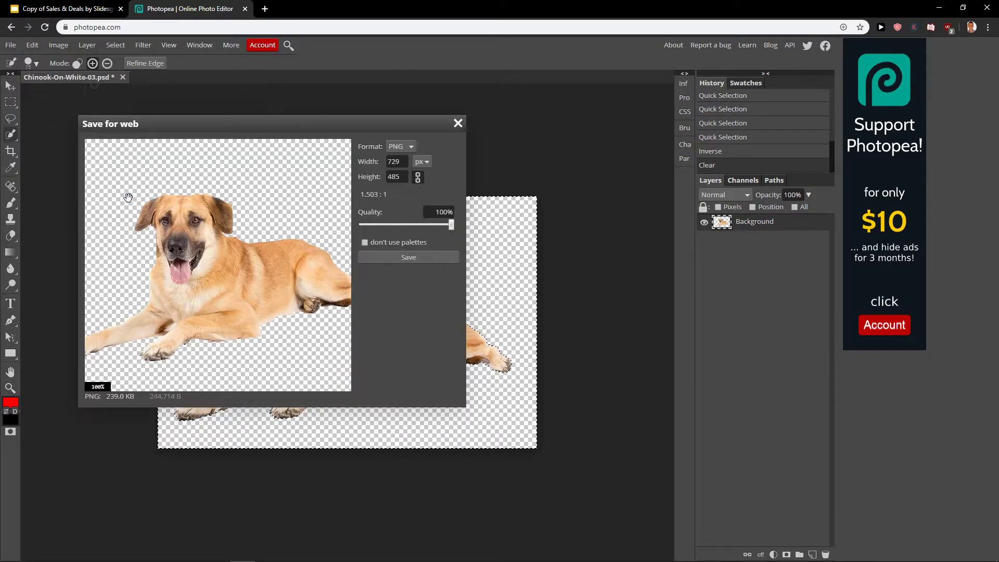
pyautogui.click(404, 259)
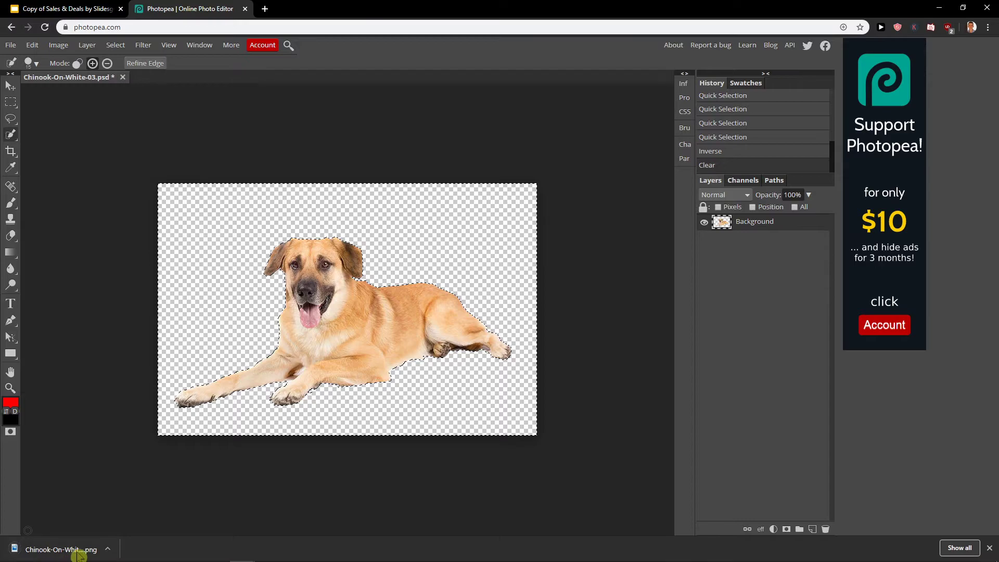
# - Show the downloaded PNG in its folder, rename it to 123, and return to Google Slides
pyautogui.click(107, 552)
pyautogui.click(121, 514)
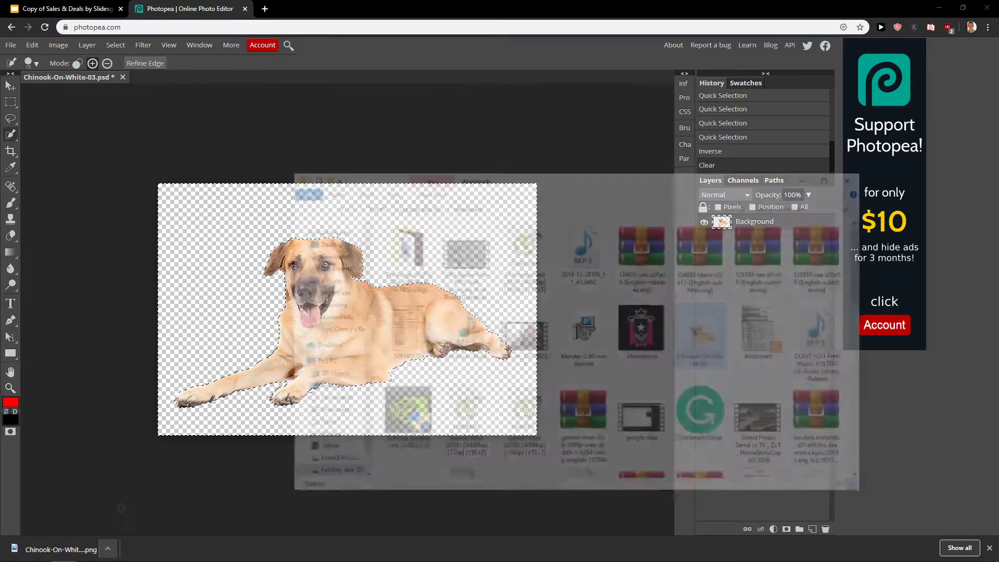
pyautogui.click(704, 362)
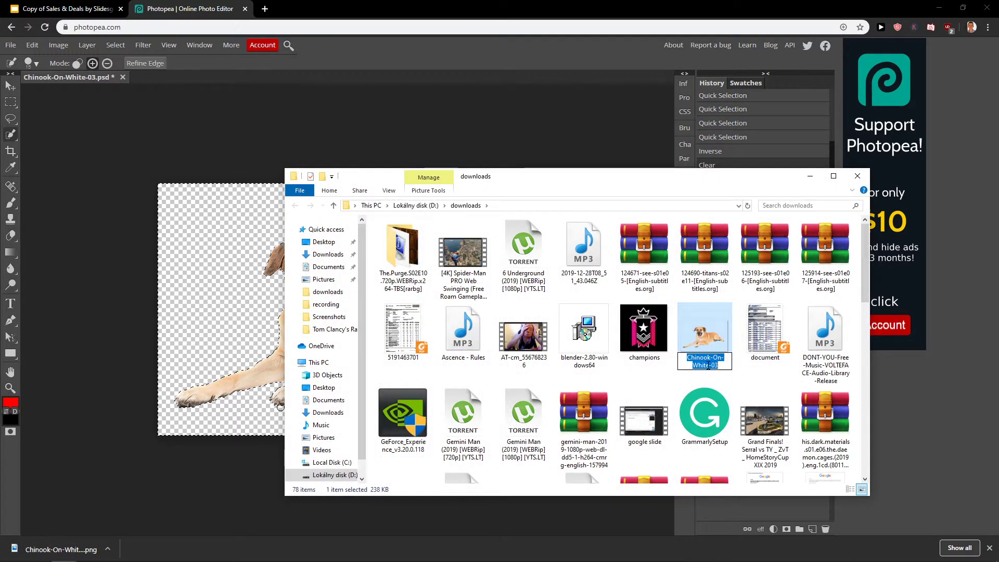
pyautogui.write('123')
pyautogui.press('Return')
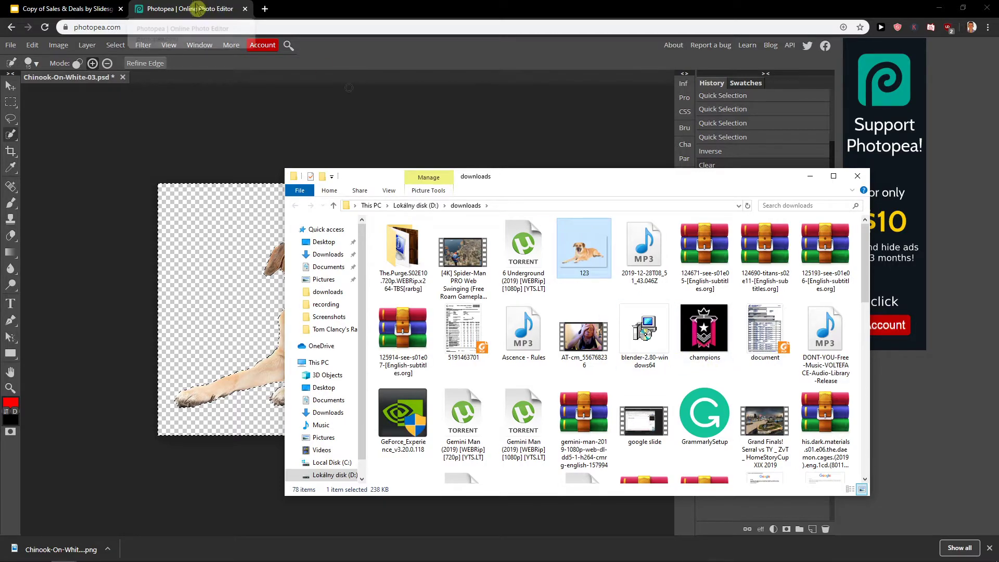
pyautogui.click(63, 9)
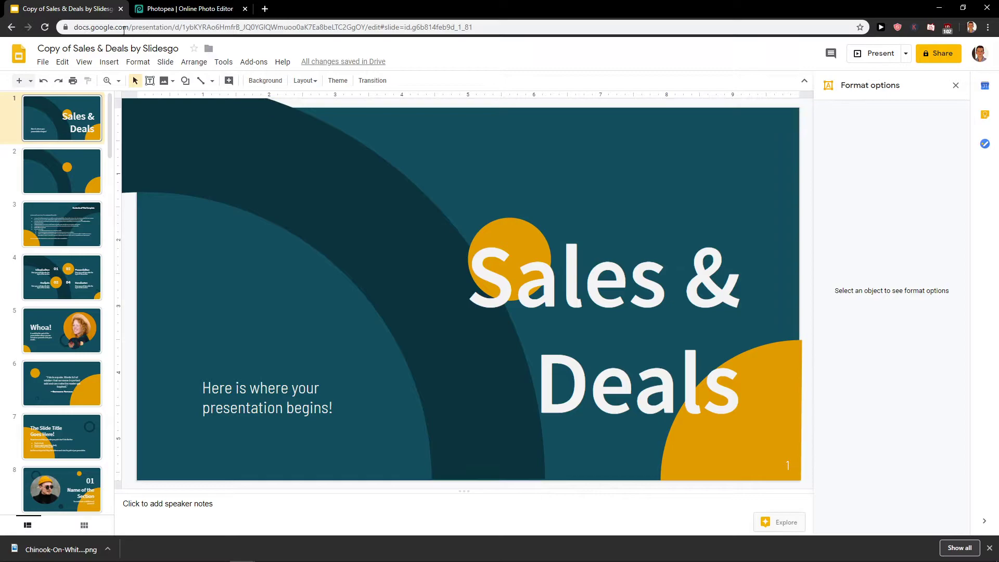
# - Start inserting an image uploaded from the computer into the slide
pyautogui.click(84, 61)
pyautogui.moveTo(110, 63)
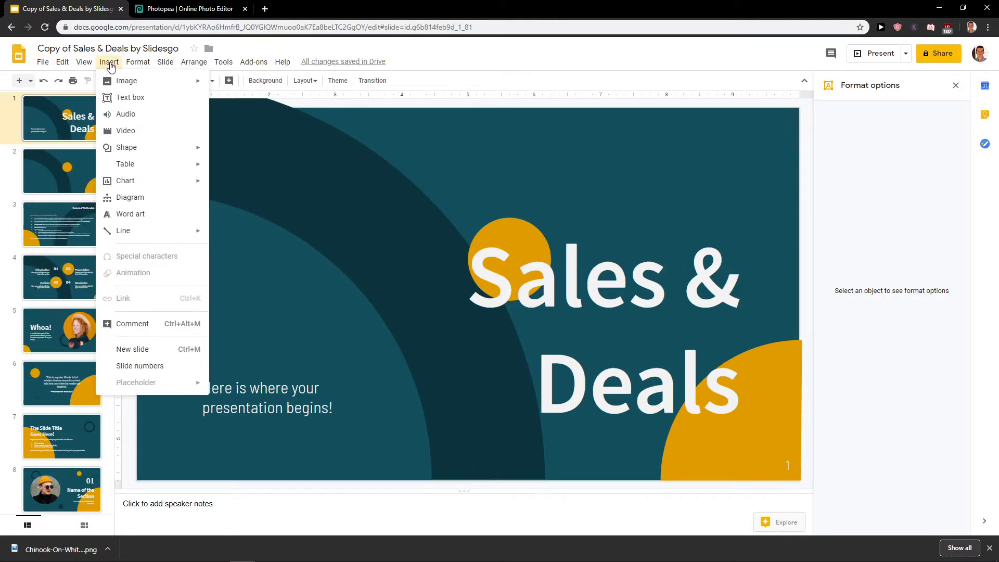
pyautogui.moveTo(125, 81)
pyautogui.click(268, 84)
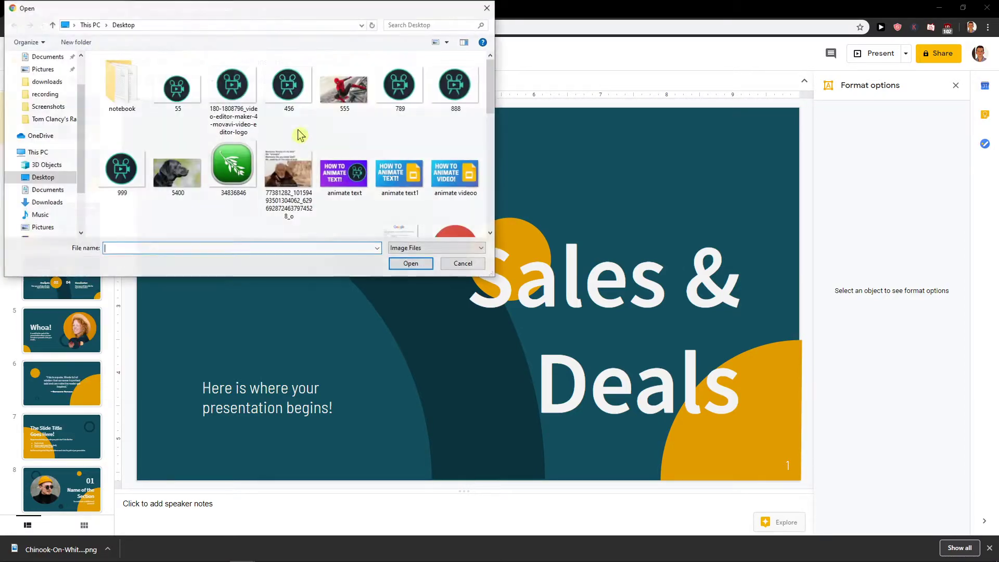
# - Browse the Desktop image files, then switch to the Downloads folder
pyautogui.click(298, 177)
pyautogui.click(237, 99)
pyautogui.scroll(-5, 256, 162)
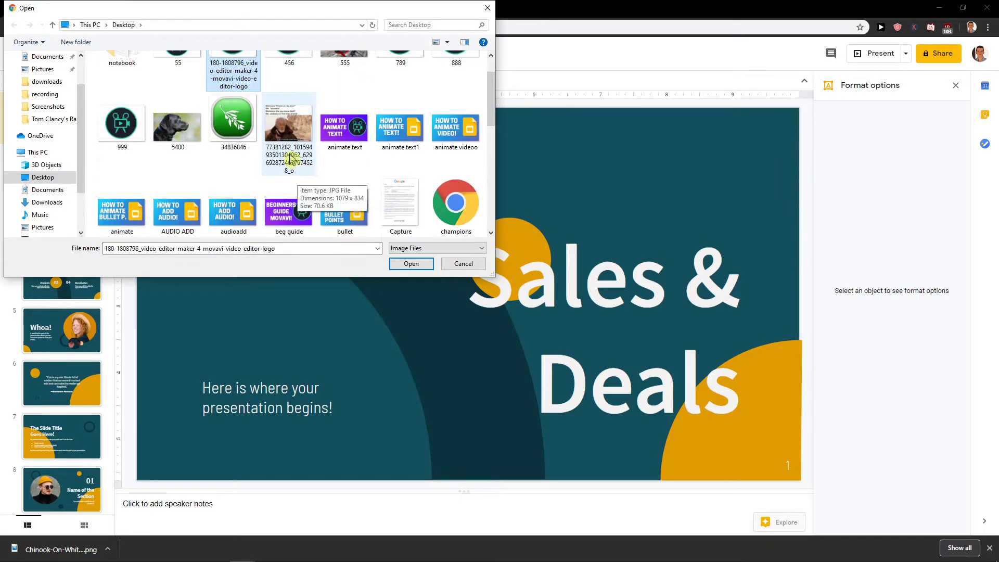
pyautogui.scroll(-3, 256, 162)
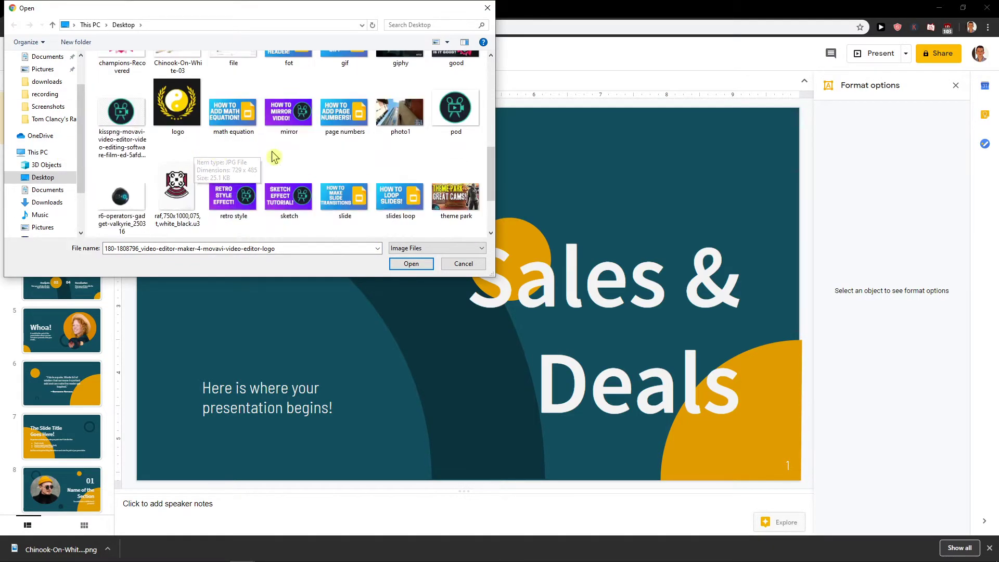
pyautogui.scroll(5, 273, 151)
pyautogui.click(271, 156)
pyautogui.press('Left')
pyautogui.press('Up')
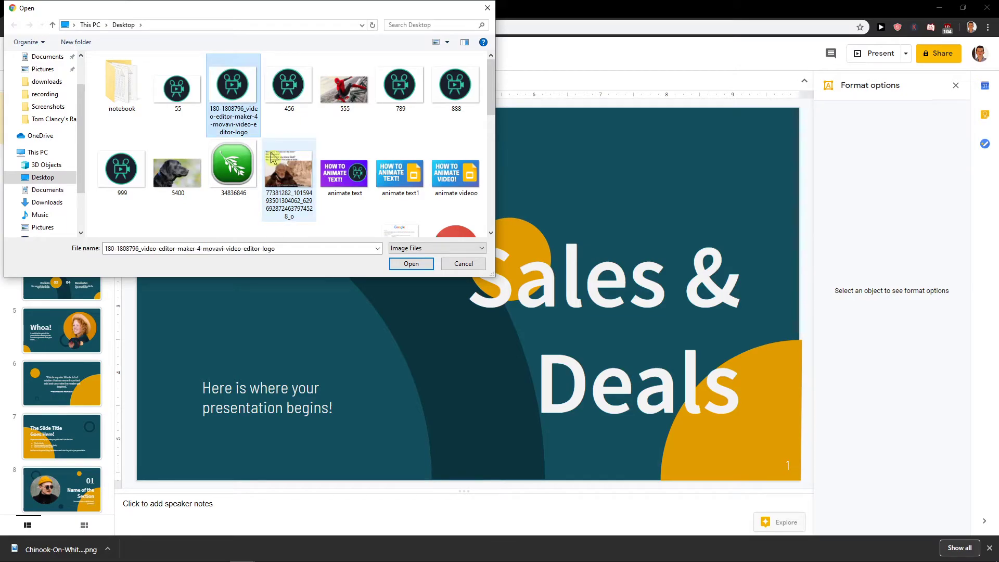
pyautogui.scroll(-5, 271, 156)
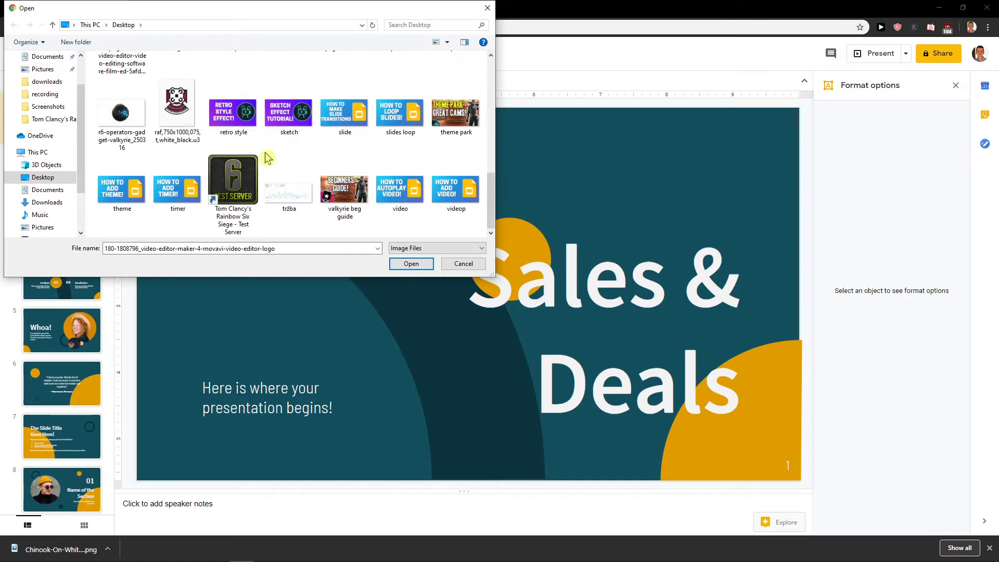
pyautogui.click(41, 202)
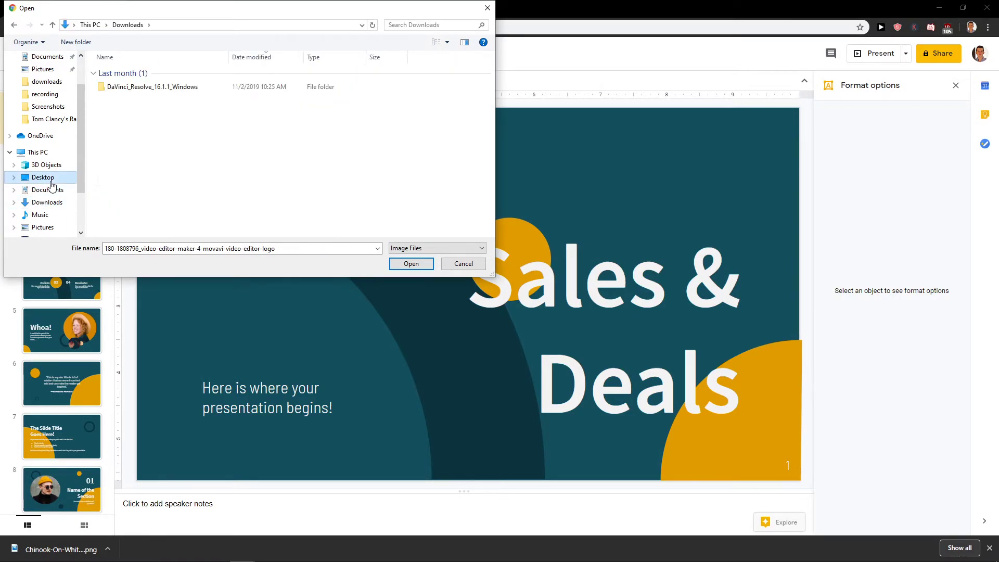
# - Cancel the upload, restore down Chrome, and close the Photos, Snipping Tool and media player windows
pyautogui.click(52, 177)
pyautogui.click(488, 8)
pyautogui.click(963, 8)
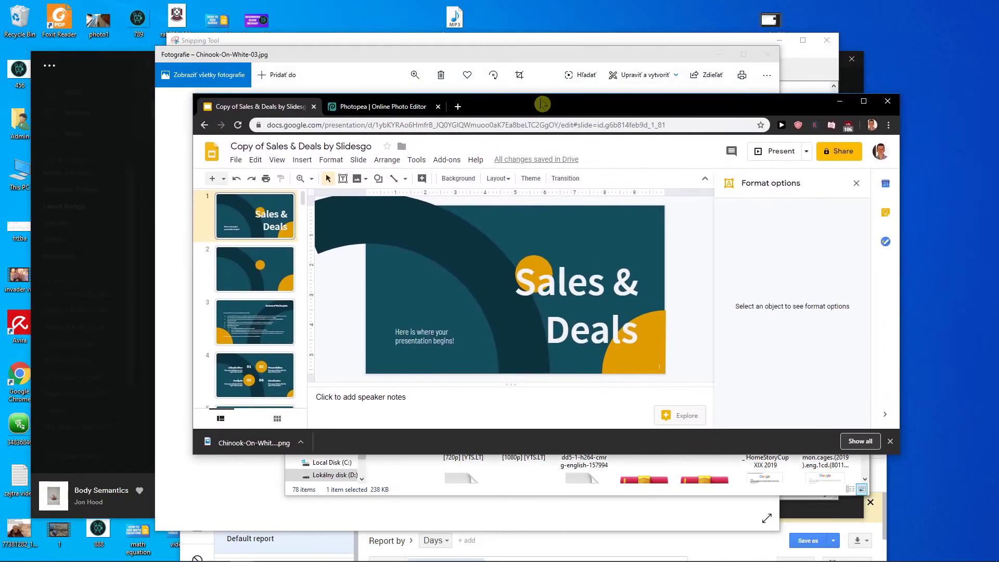
pyautogui.click(720, 54)
pyautogui.click(778, 41)
pyautogui.click(812, 59)
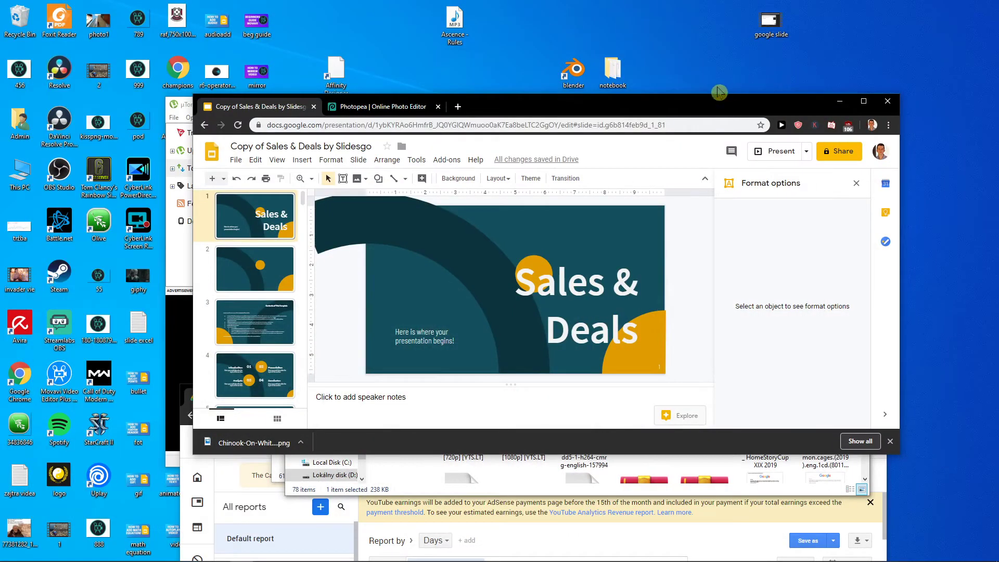
# - Close the µTorrent window, rearrange the browser windows, and maximise the Slides window
pyautogui.moveTo(686, 104); pyautogui.dragTo(795, 96)
pyautogui.click(242, 107)
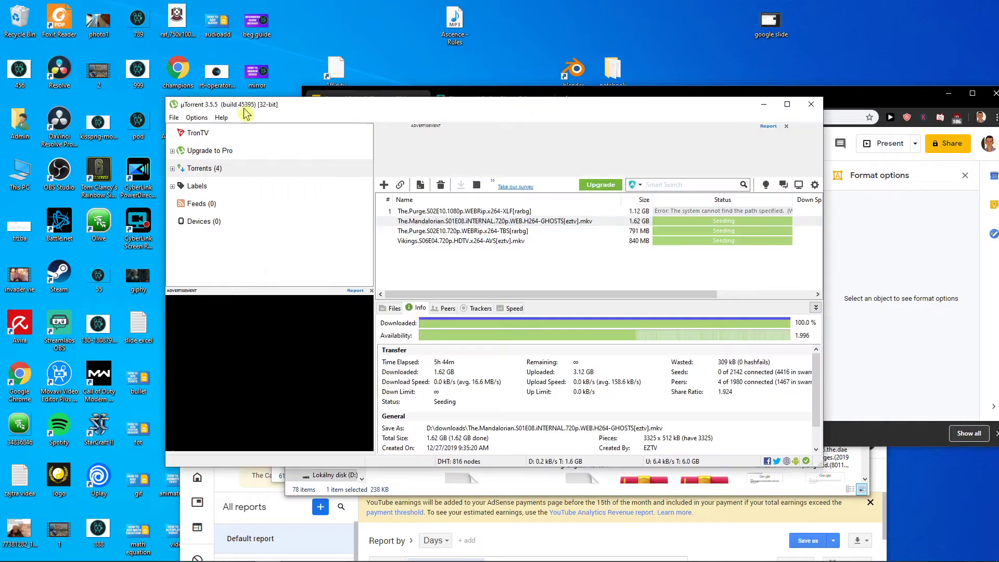
pyautogui.click(750, 105)
pyautogui.moveTo(272, 398); pyautogui.dragTo(416, 540)
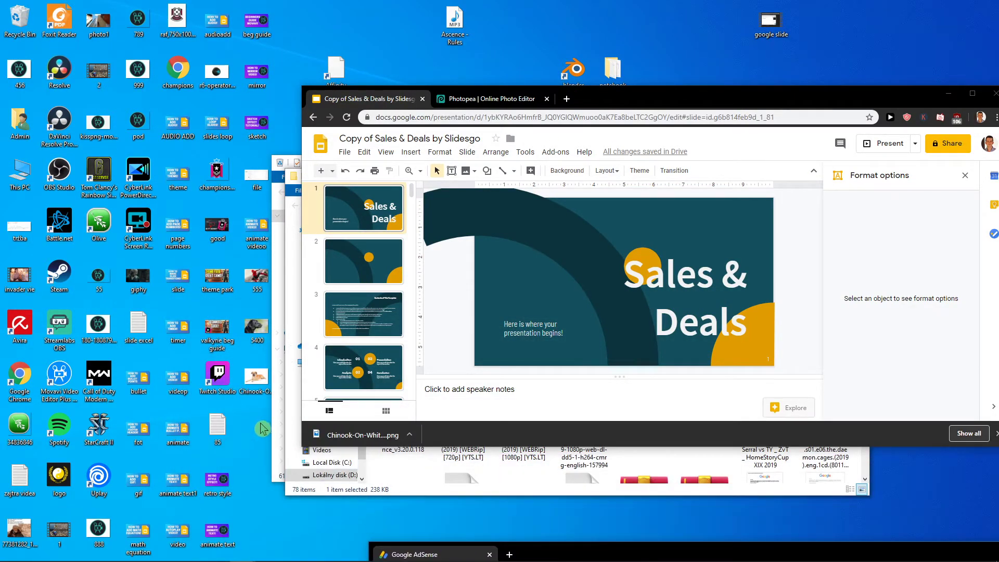
pyautogui.click(968, 96)
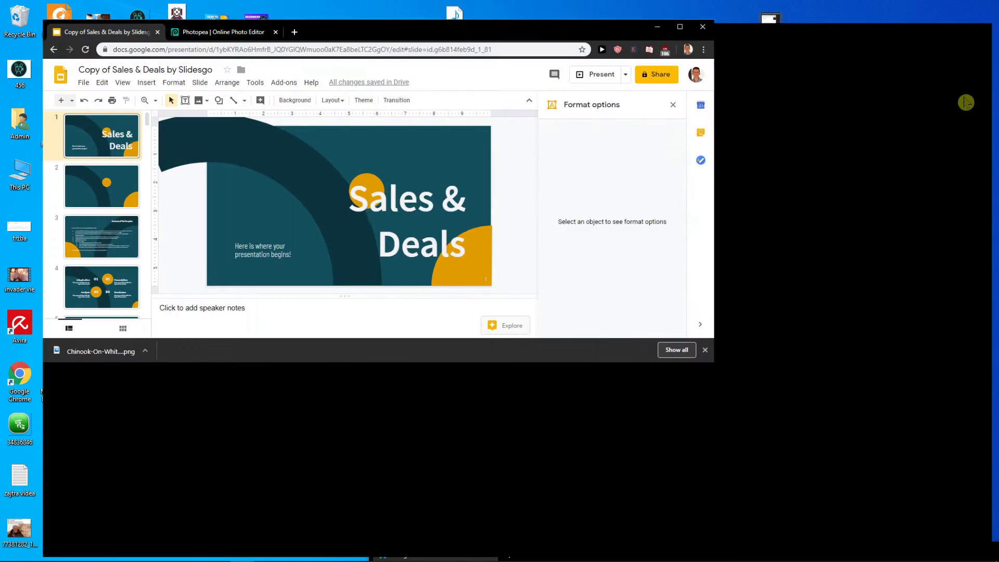
# - Upload and insert the dog image 123 from D:\downloads onto the title slide
pyautogui.click(109, 62)
pyautogui.moveTo(150, 80)
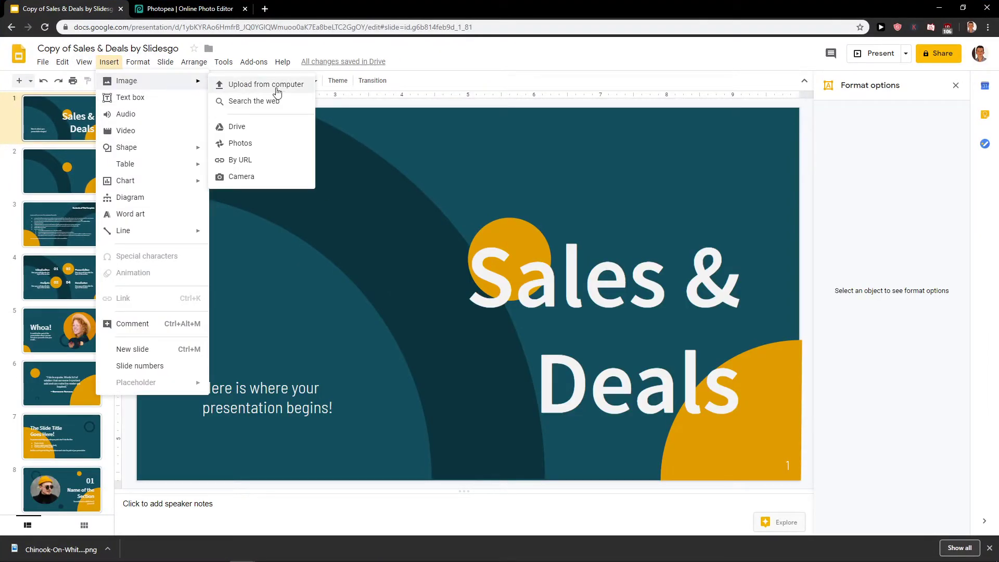
pyautogui.click(277, 85)
pyautogui.click(52, 201)
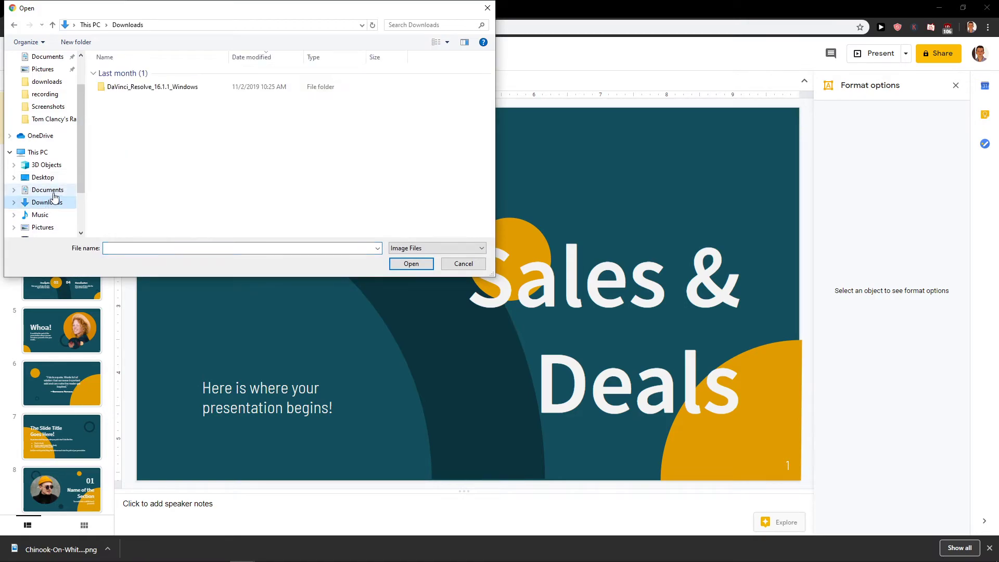
pyautogui.scroll(2, 54, 196)
pyautogui.click(47, 127)
pyautogui.doubleClick(181, 107)
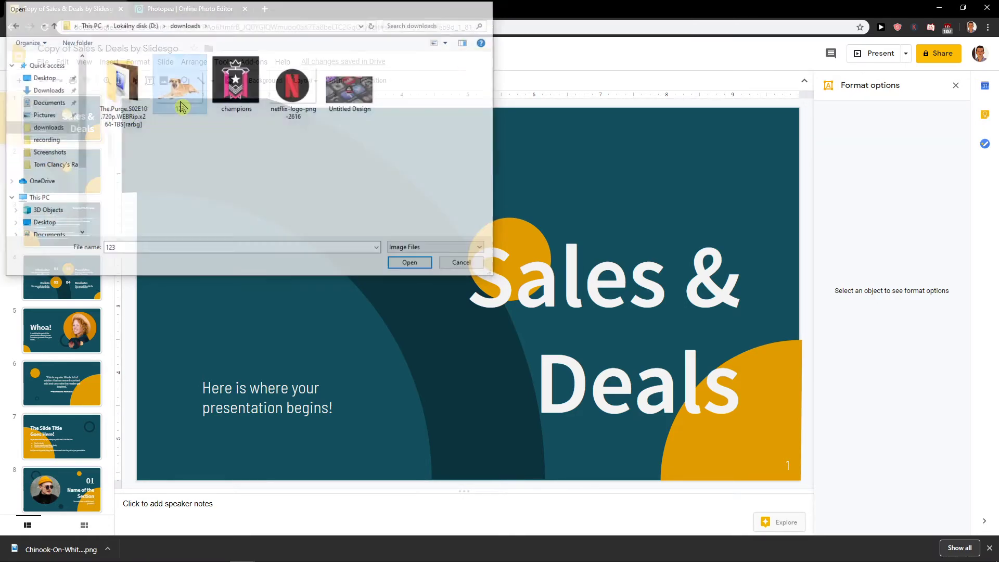
# - Enlarge the dog image and position it over the subtitle beside the Sales & Deals title
pyautogui.moveTo(336, 217); pyautogui.dragTo(368, 249)
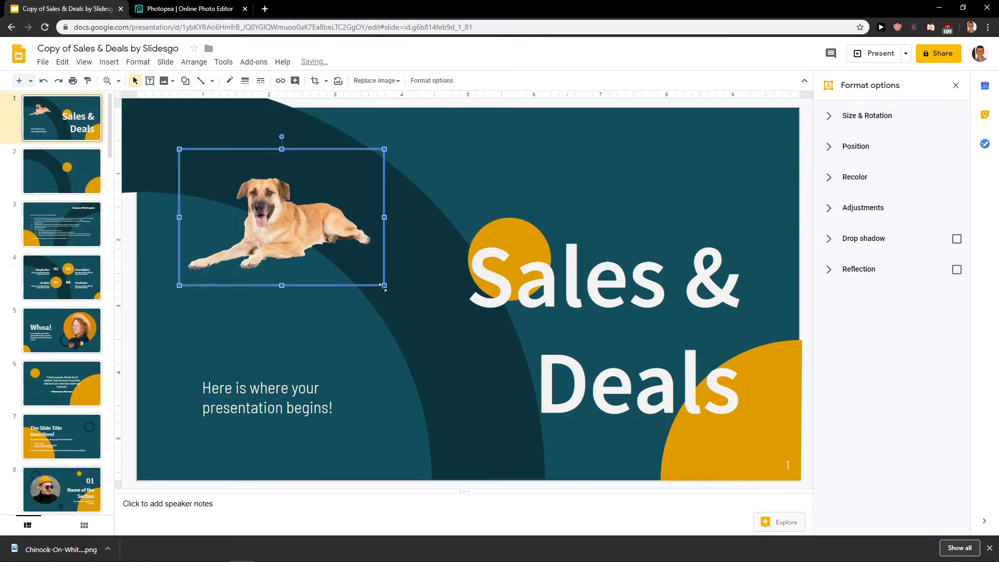
pyautogui.moveTo(382, 286); pyautogui.dragTo(590, 432)
pyautogui.moveTo(454, 358); pyautogui.dragTo(410, 312)
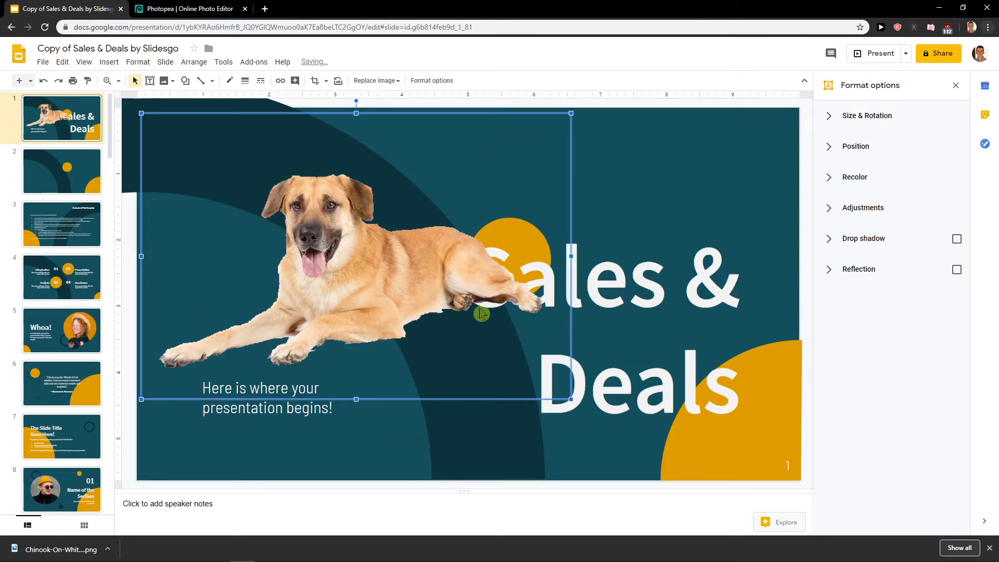
pyautogui.moveTo(401, 327); pyautogui.dragTo(400, 358)
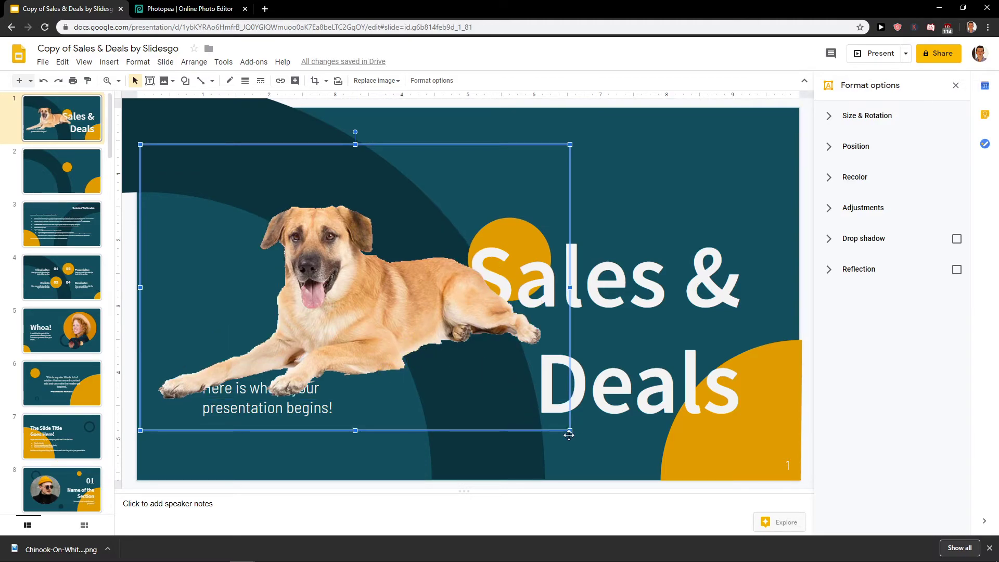
pyautogui.moveTo(568, 435); pyautogui.dragTo(522, 357)
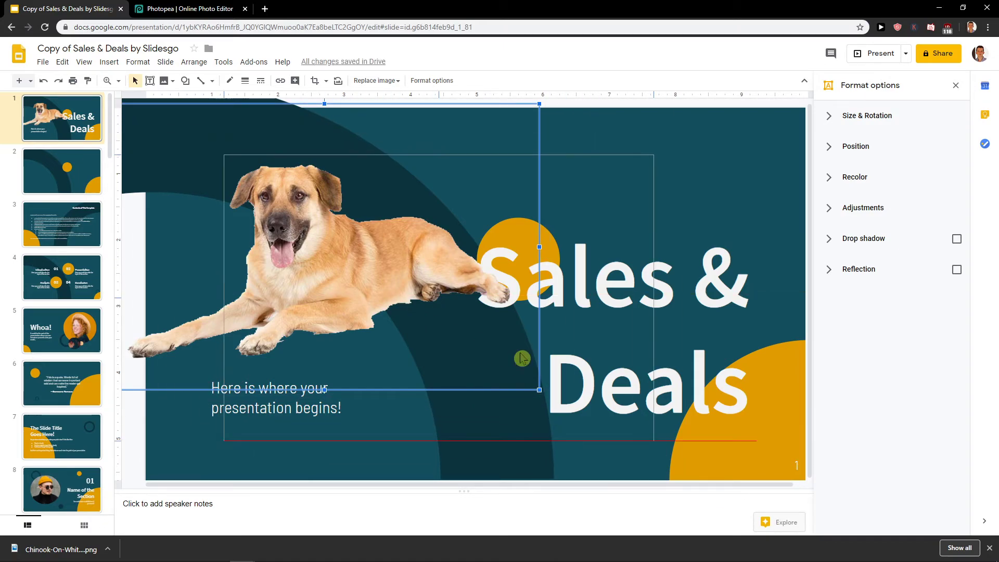
# - Adjust the dog image's width in the Size & Rotation options
pyautogui.click(830, 116)
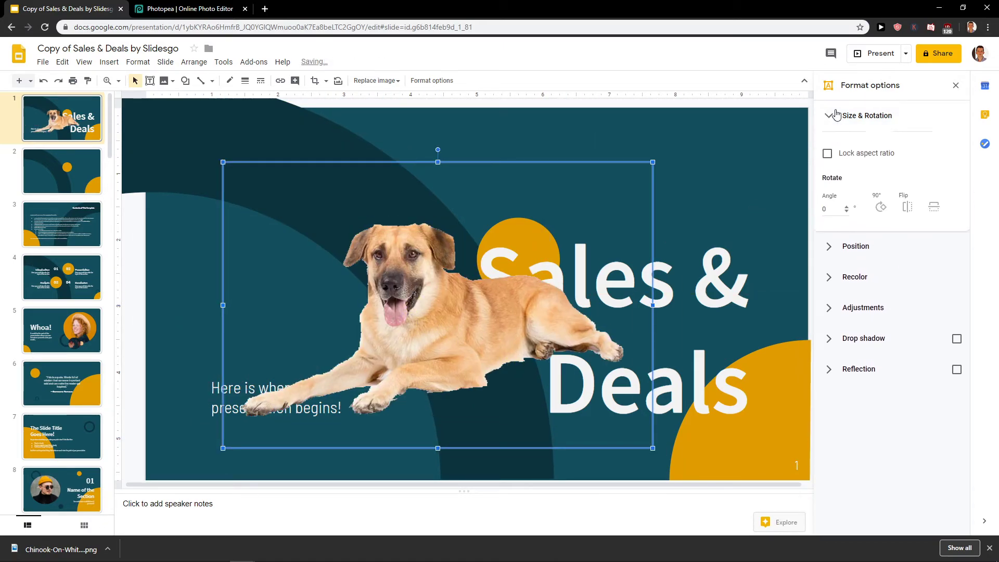
pyautogui.click(862, 166)
pyautogui.click(861, 166)
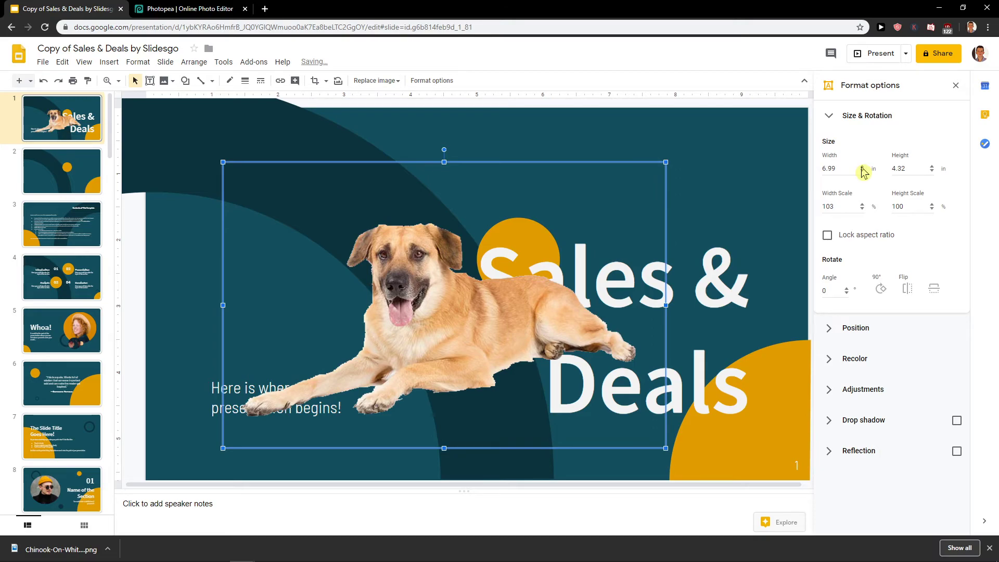
pyautogui.click(862, 166)
pyautogui.click(862, 166)
pyautogui.click(862, 166)
pyautogui.click(862, 166)
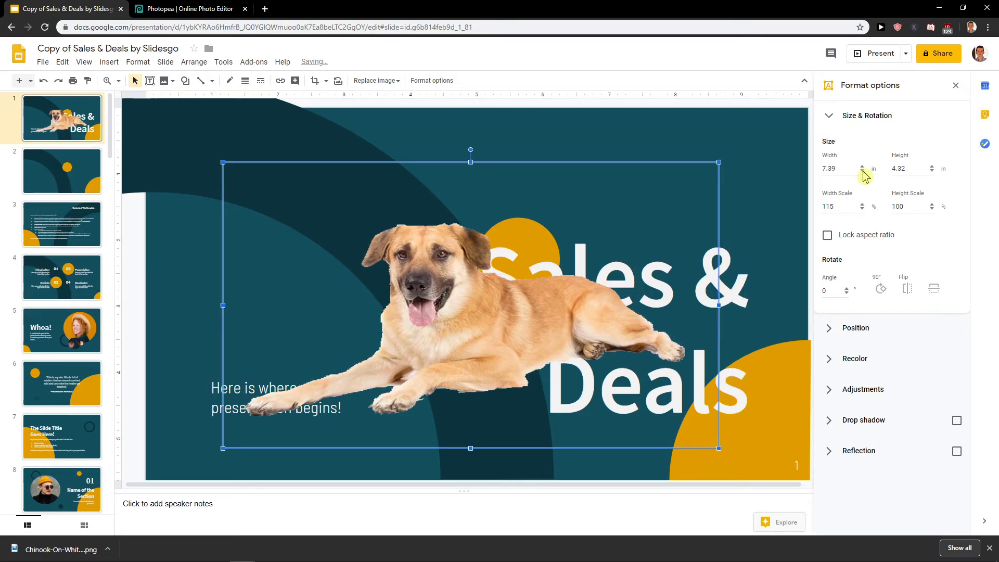
pyautogui.click(862, 171)
# - Lock the aspect ratio, set width to 18 in (10.62 in tall), and move the image left
pyautogui.click(827, 238)
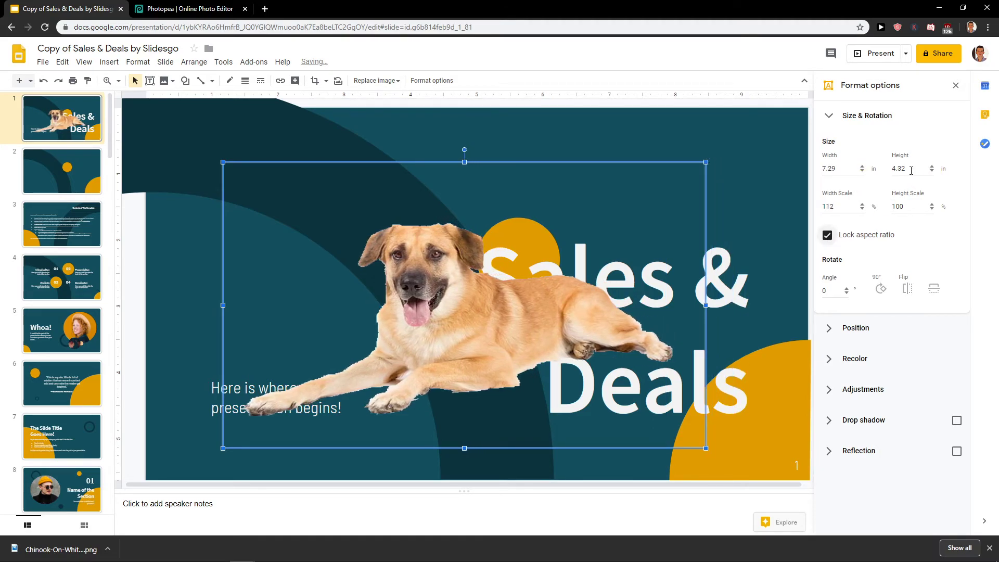
pyautogui.click(863, 167)
pyautogui.click(863, 166)
pyautogui.moveTo(863, 166); pyautogui.dragTo(863, 167)
pyautogui.write('18')
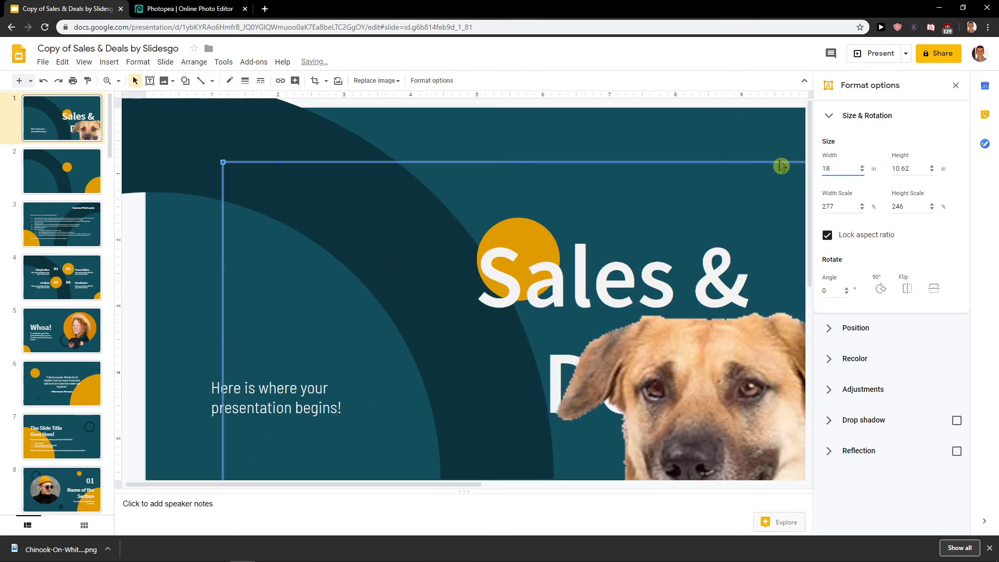
pyautogui.moveTo(442, 287); pyautogui.dragTo(424, 254)
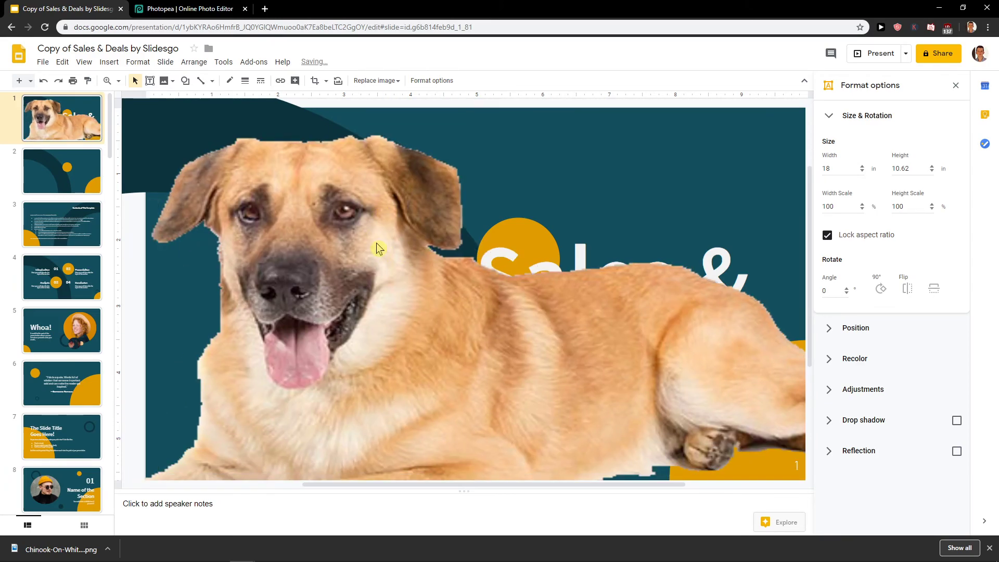